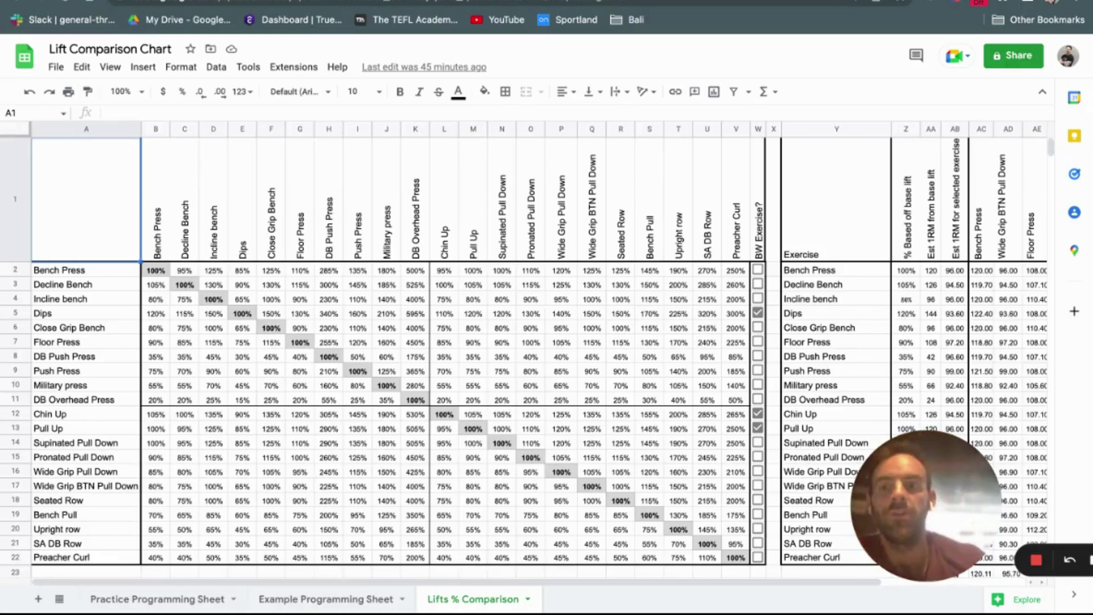
Examine the exercise-to-exercise percentage matrix on the Lifts % Comparison sheet
scroll(513, 335, down, 3)
scroll(488, 351, up, 3)
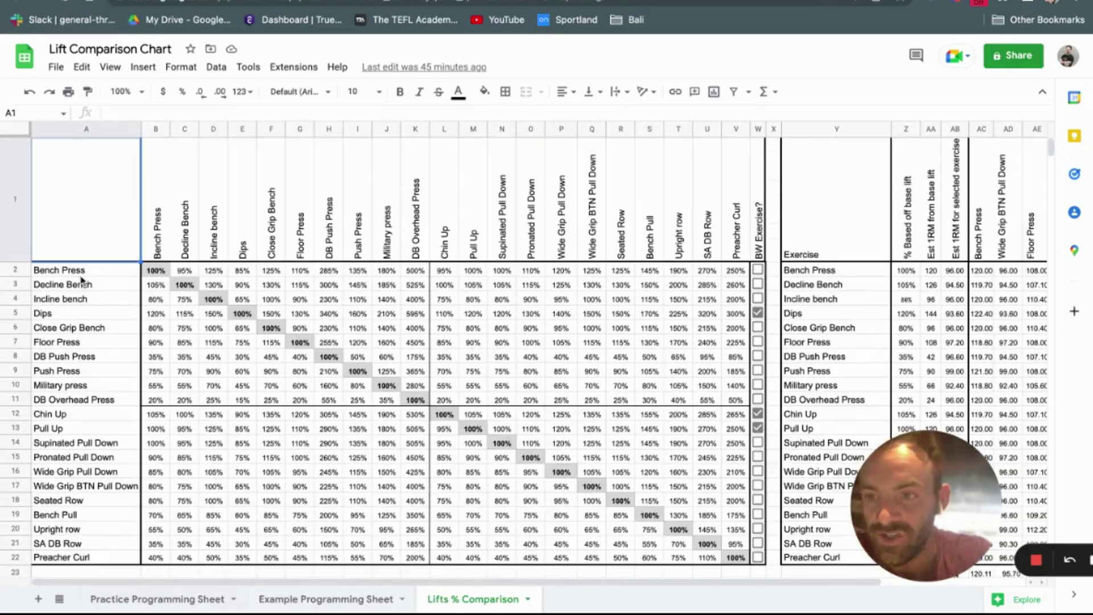
drag(81, 277, 706, 503)
click(691, 427)
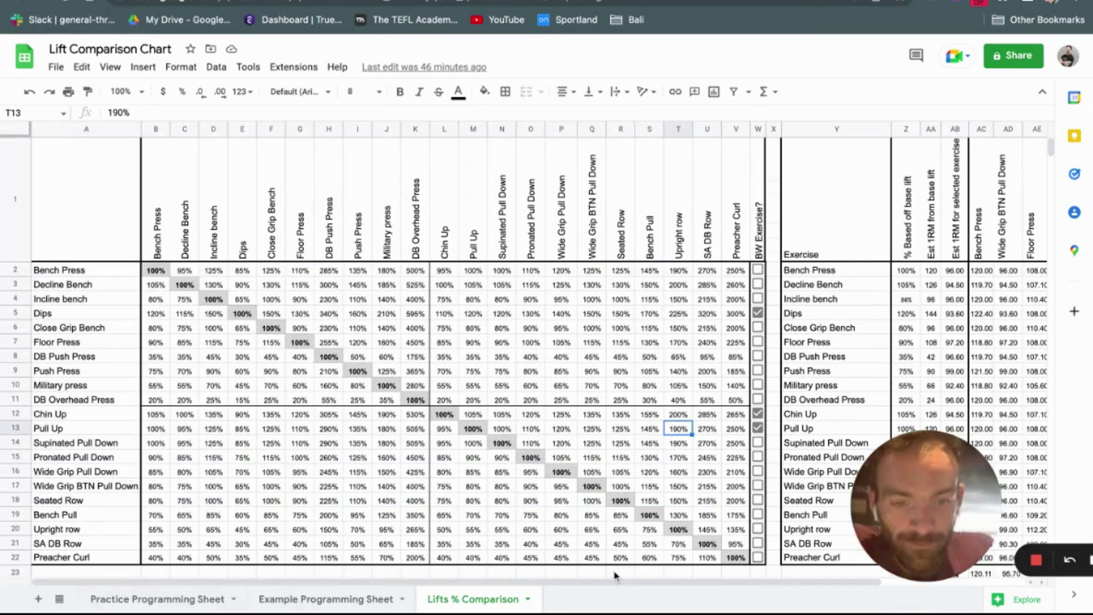
Open the Practice Programming Sheet and review its Bodyweight, Known 1RM and Est 1RM block
click(149, 600)
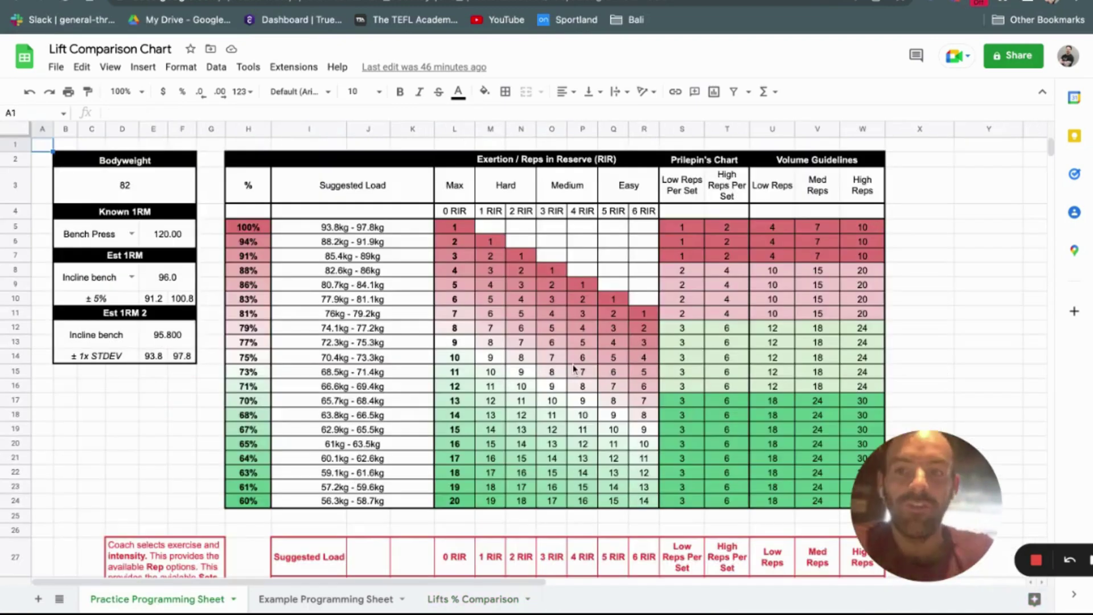
drag(78, 160, 153, 365)
click(190, 429)
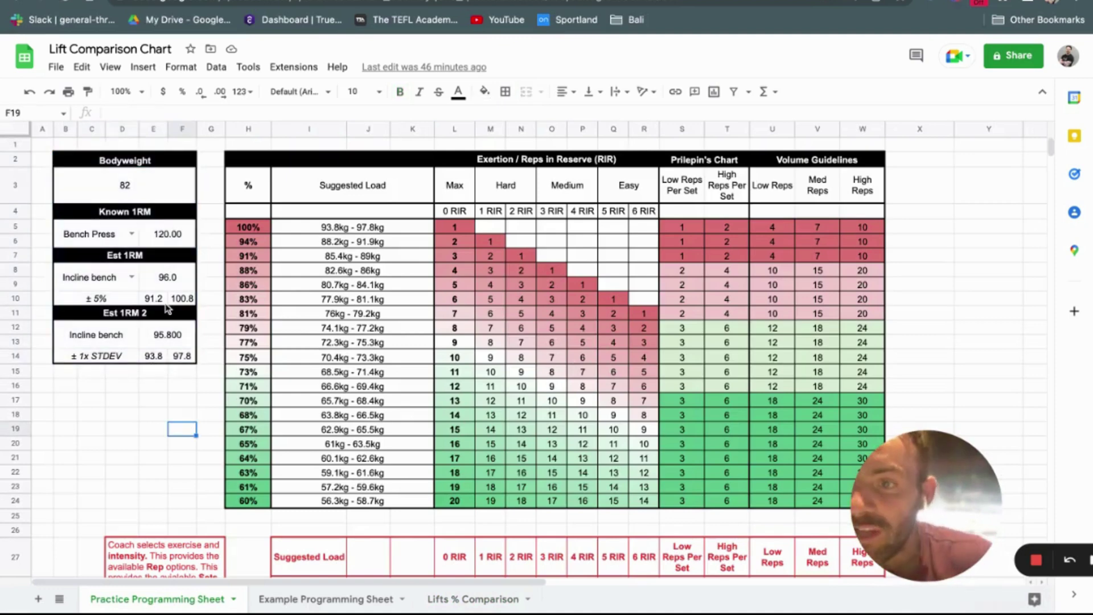
View the exercise choices for the Known 1RM, keeping Bench Press, and check its 1RM value cell
click(74, 242)
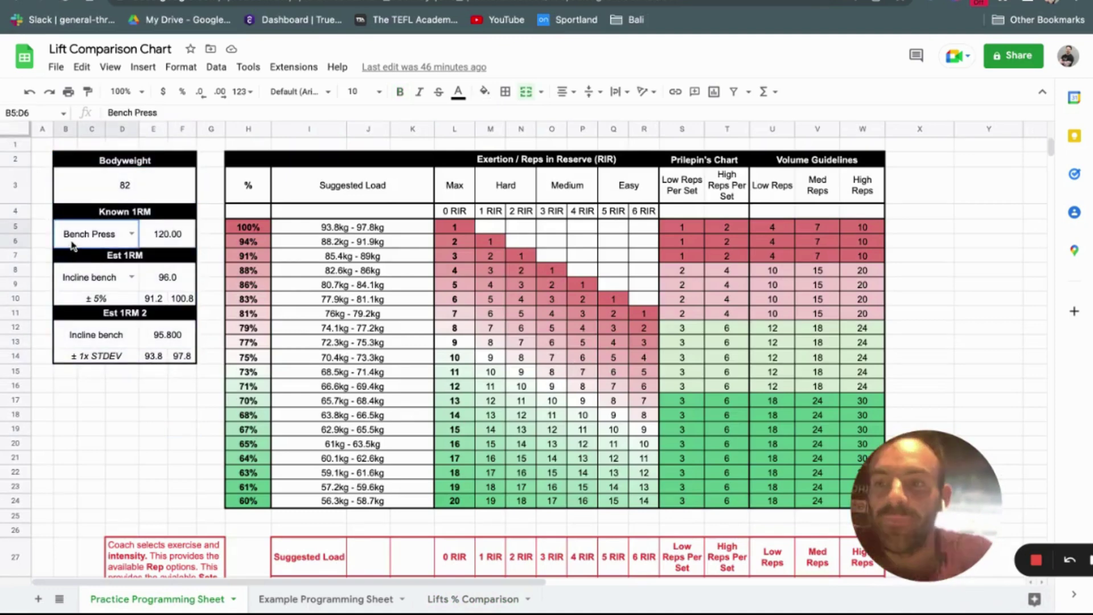
click(132, 235)
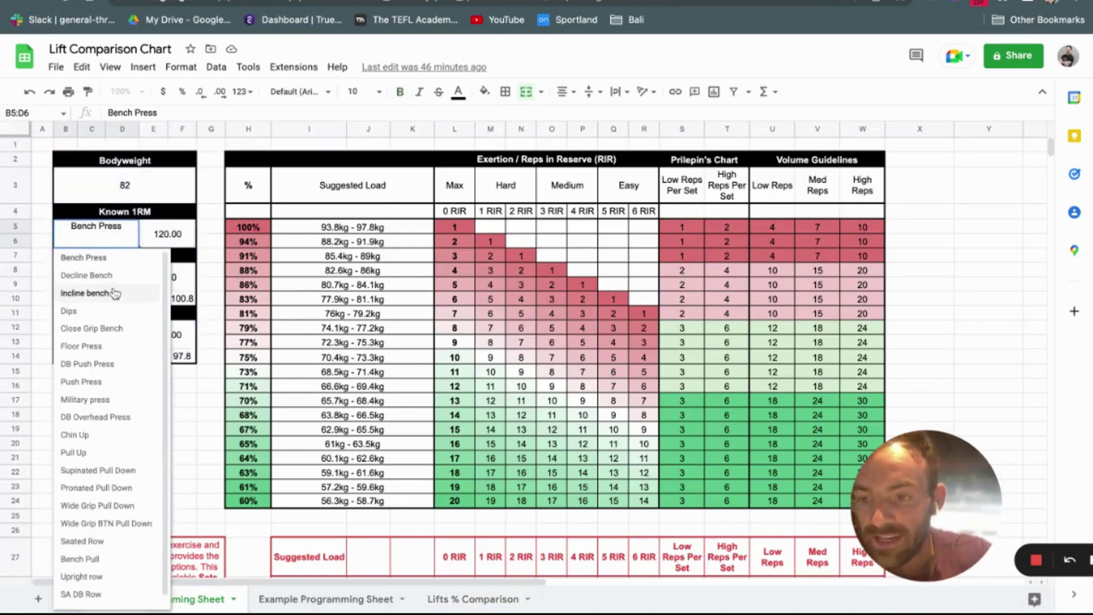
click(214, 466)
click(123, 241)
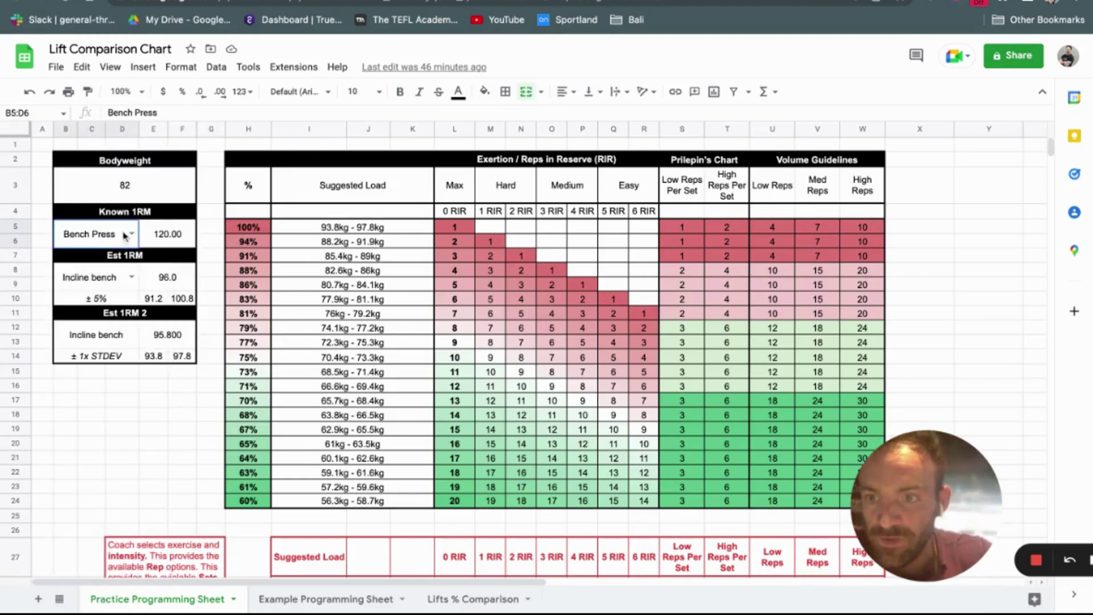
click(157, 239)
Set the Est 1RM exercise to DB Overhead Press and wrap the text in that cell
click(131, 277)
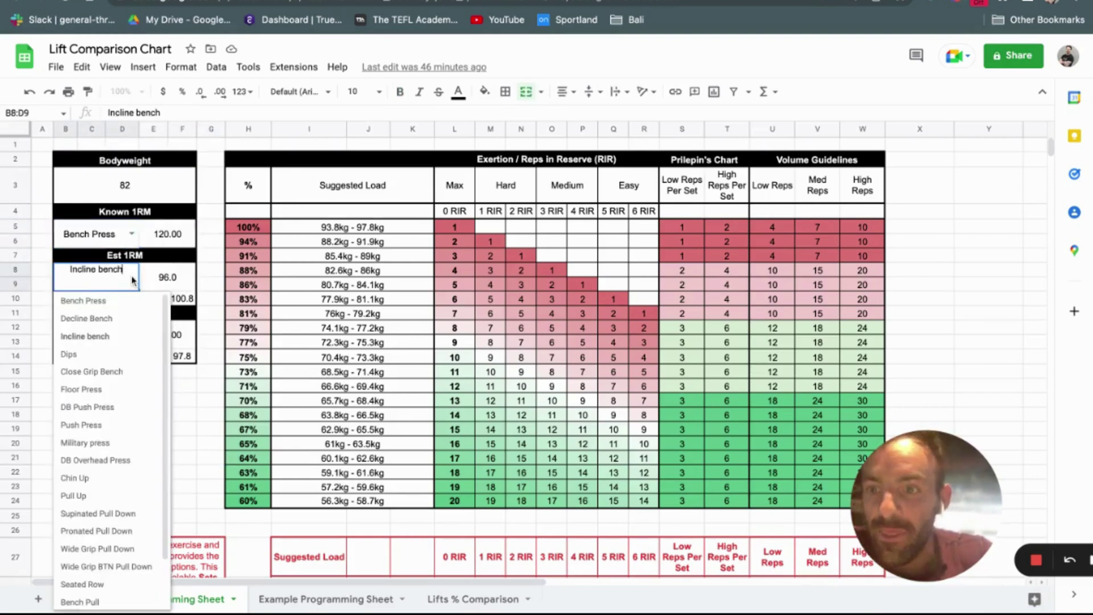
click(105, 464)
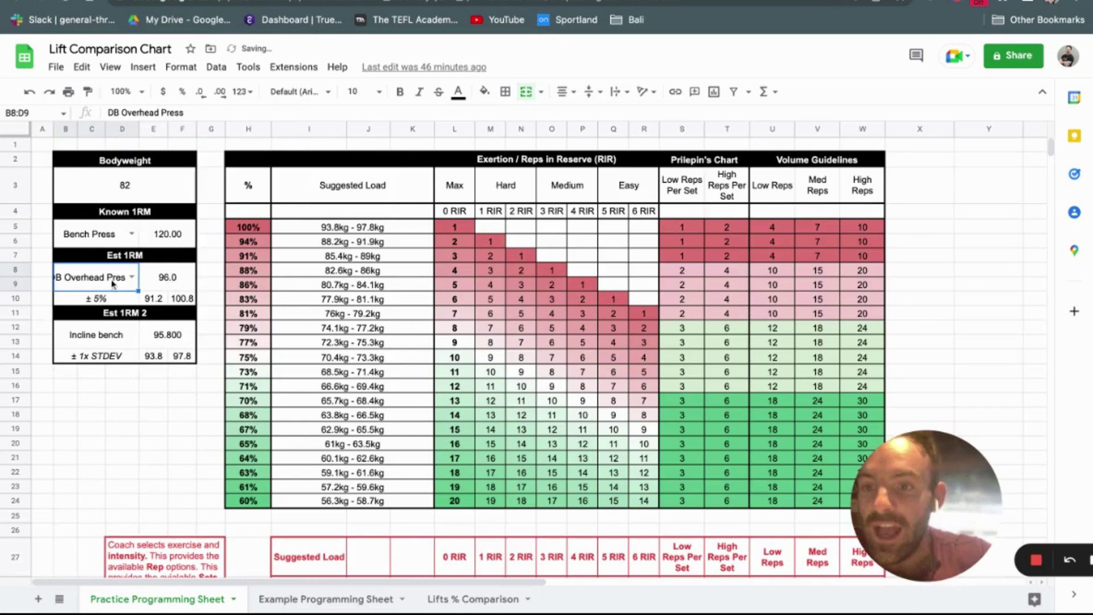
click(618, 91)
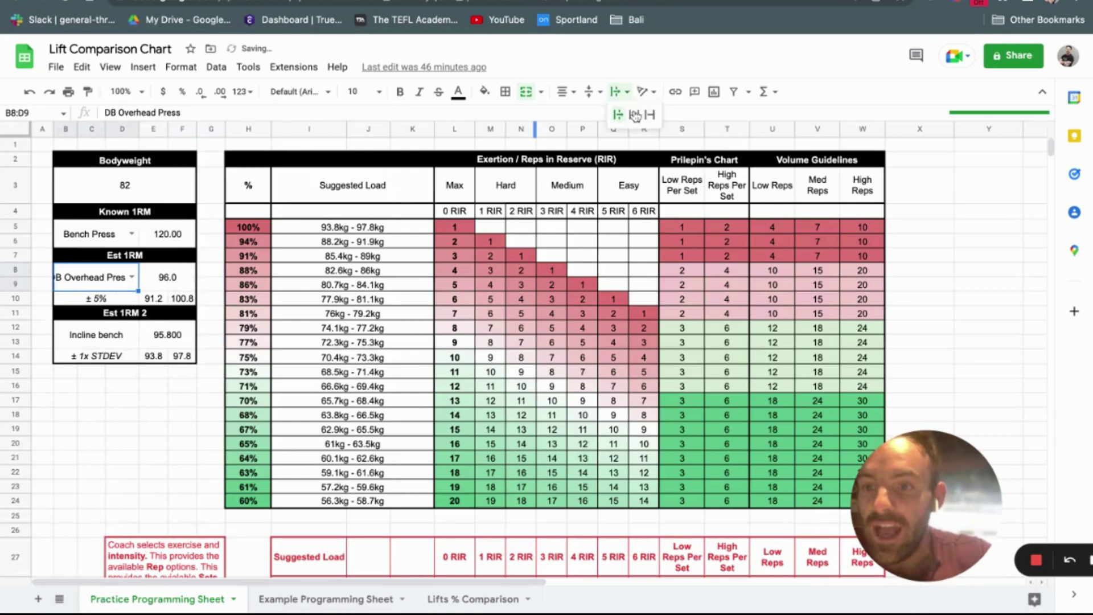
click(162, 404)
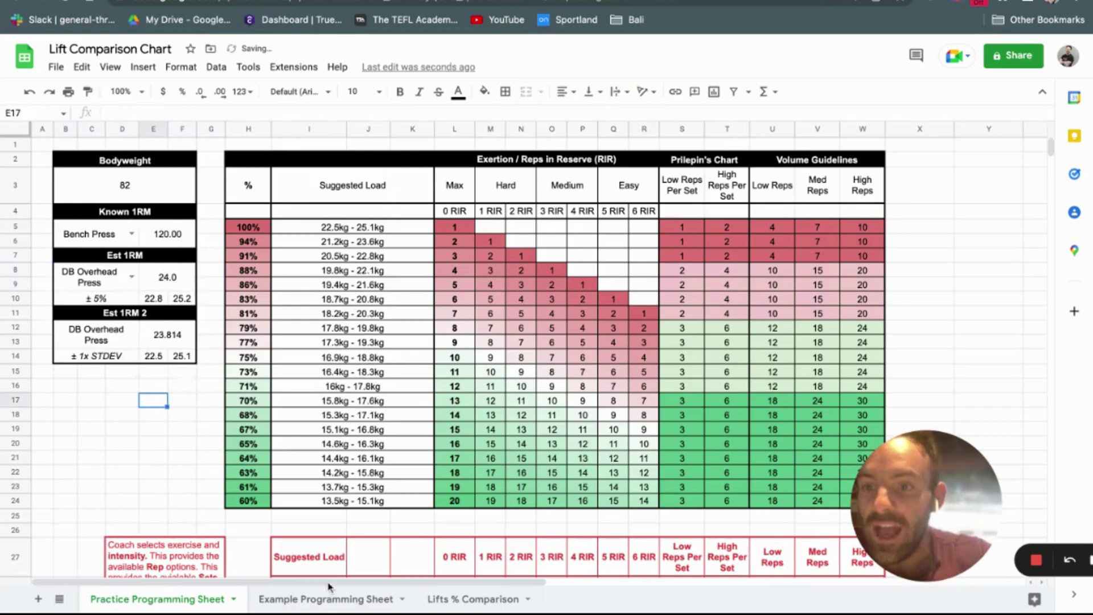
Check the Lifts % Comparison sheet, and inspect the Est 1RM formula for DB Overhead Press on the Practice Programming Sheet
click(327, 602)
click(442, 600)
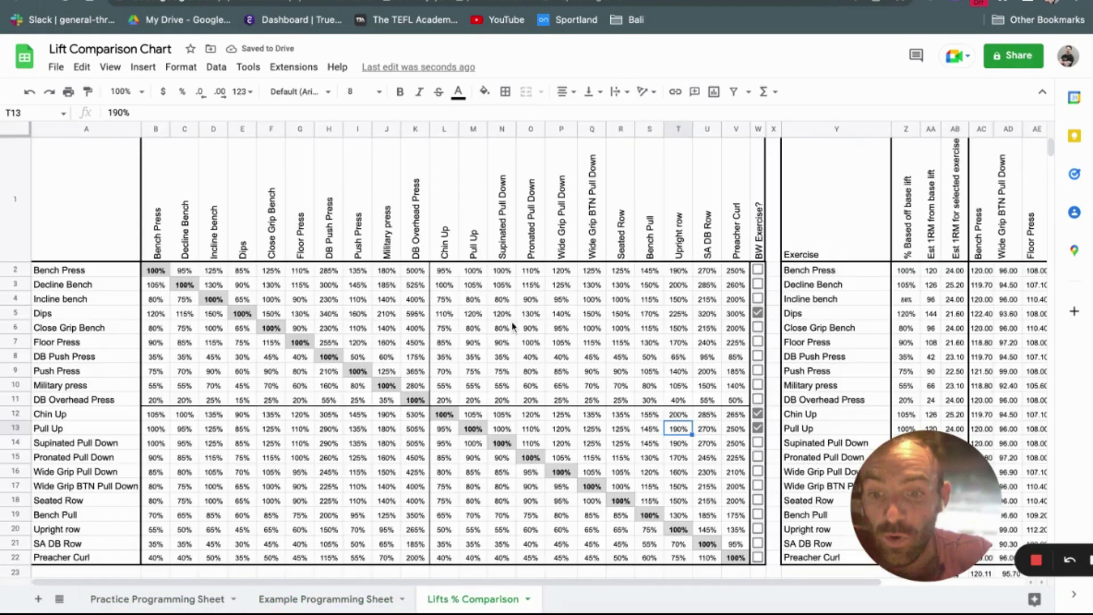
click(191, 599)
drag(94, 276, 209, 289)
click(166, 282)
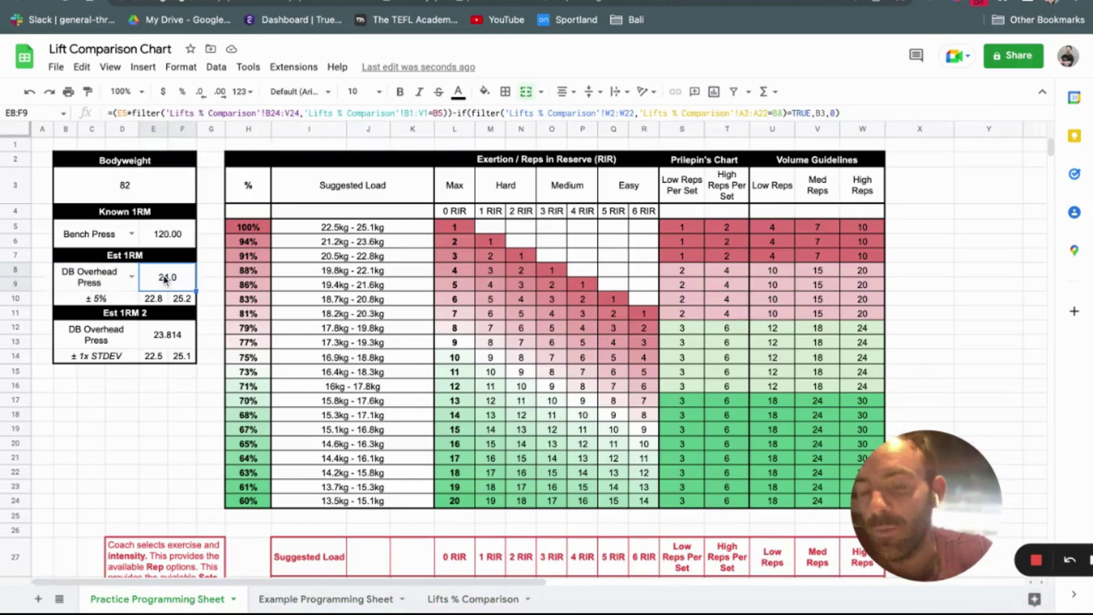
Inspect the Est 1RM exercise, the lower ± 5% bound formula and the linked exercise cell under Est 1RM 2
click(121, 282)
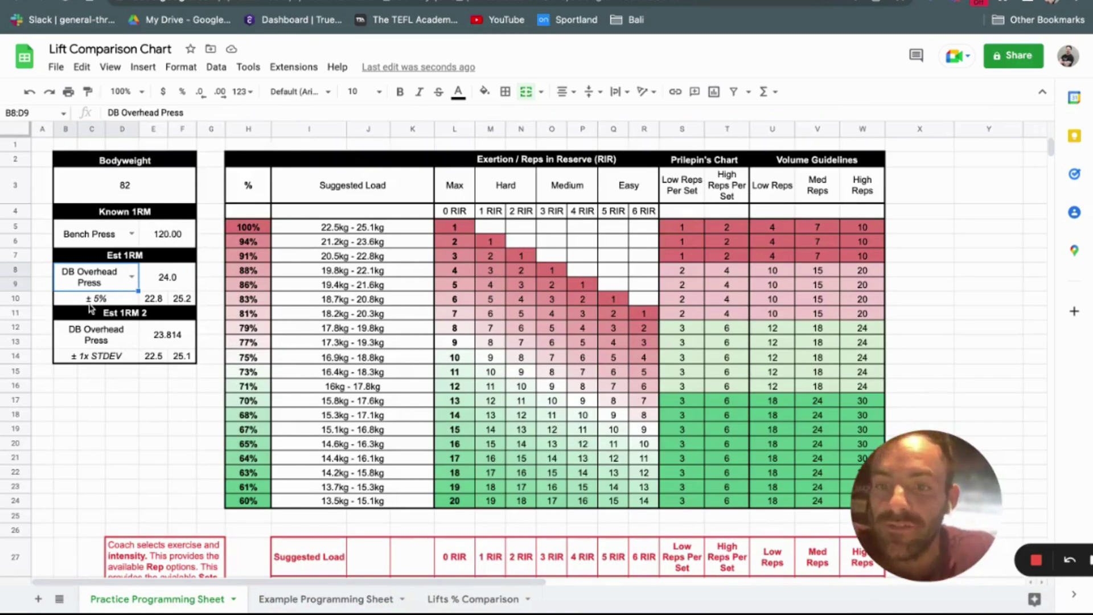
click(158, 306)
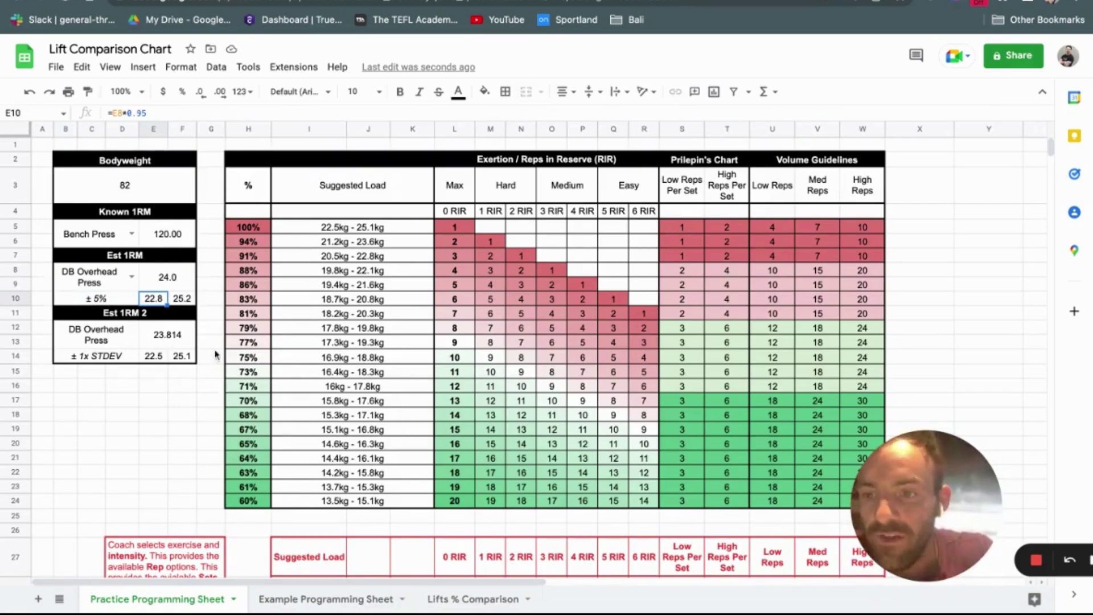
click(95, 340)
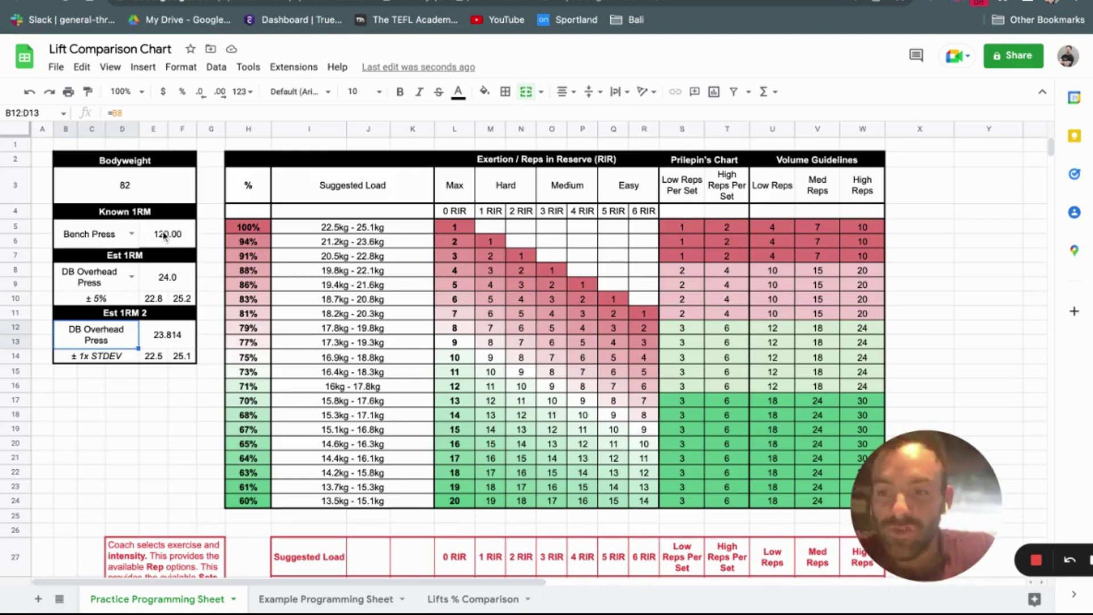
On the Lifts % Comparison sheet, examine the base-lift estimates in AA2:AA22 and the selected-exercise estimates in AB2:AB22
click(485, 596)
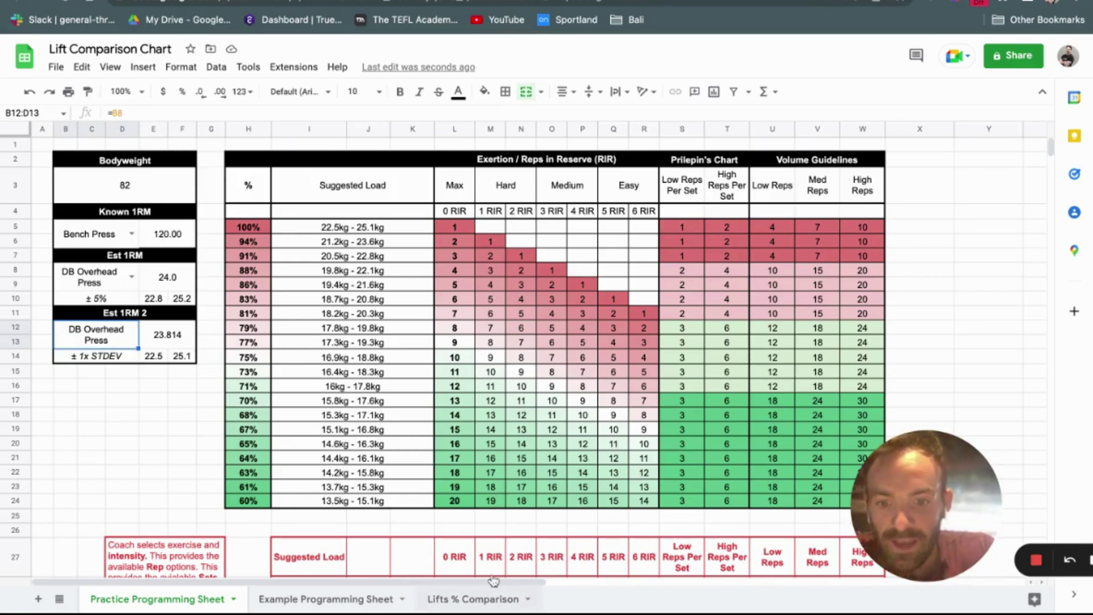
scroll(721, 337, right, 5)
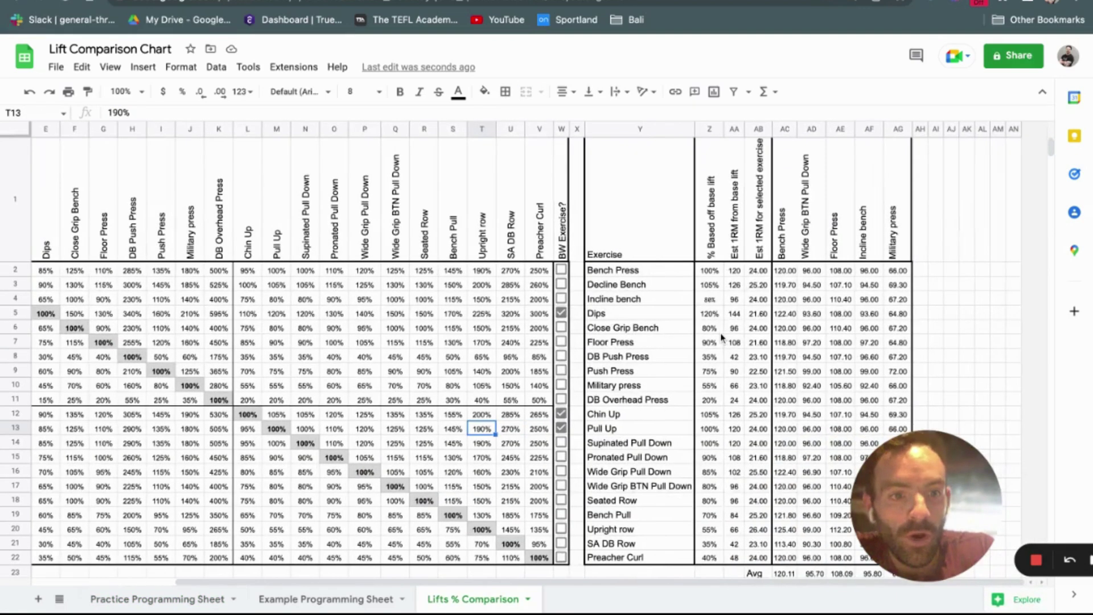
click(735, 270)
key(ctrl+shift+Down)
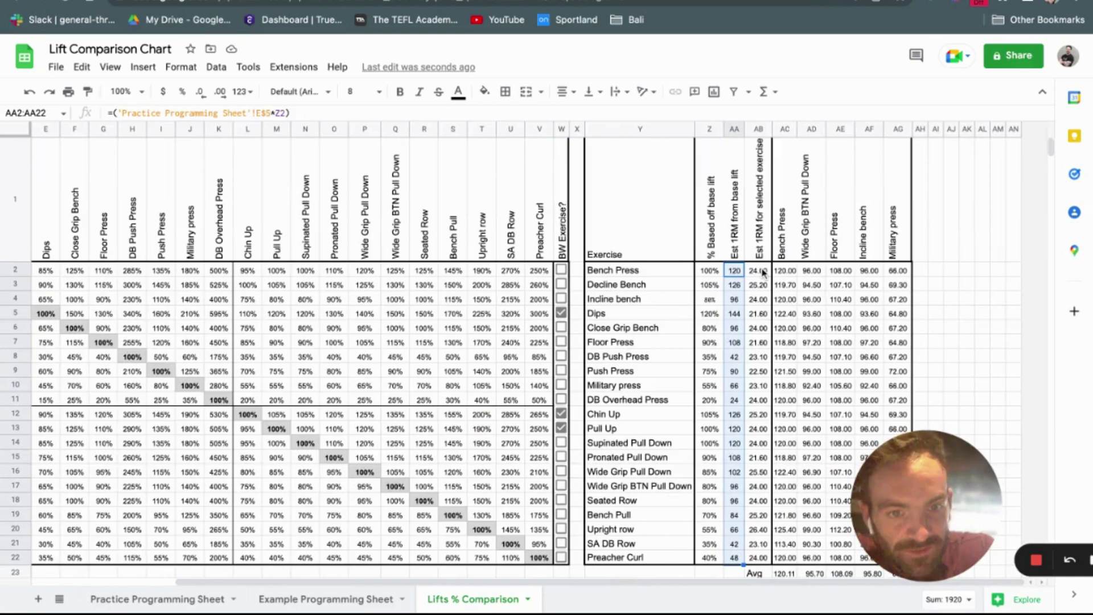
drag(764, 272, 758, 558)
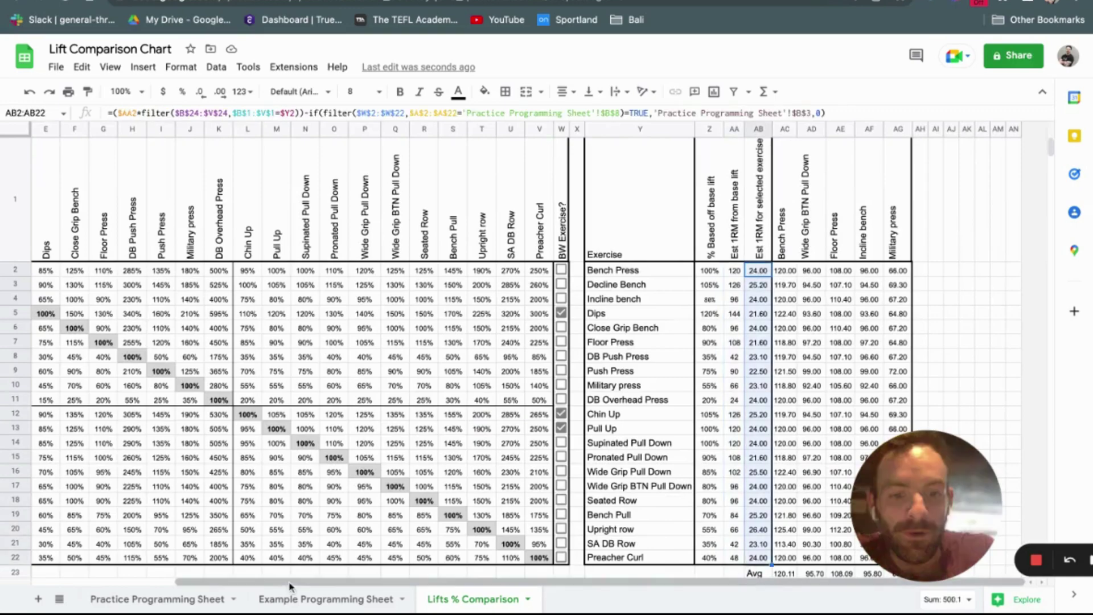
Return to the Practice Programming Sheet and inspect the standard deviation and average formulas under Est 1RM 2
click(170, 606)
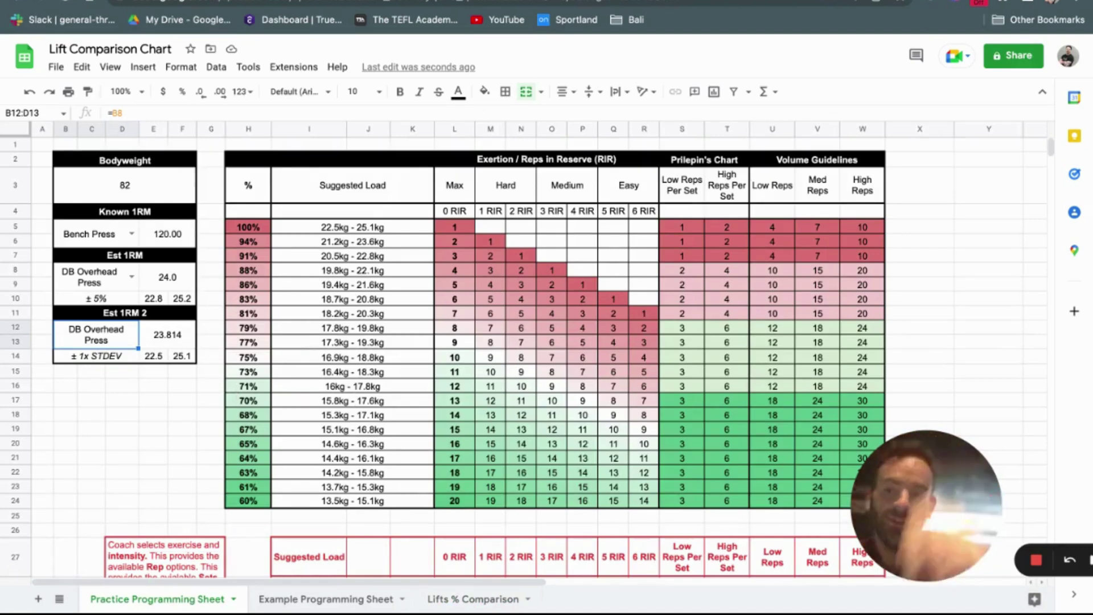
click(150, 356)
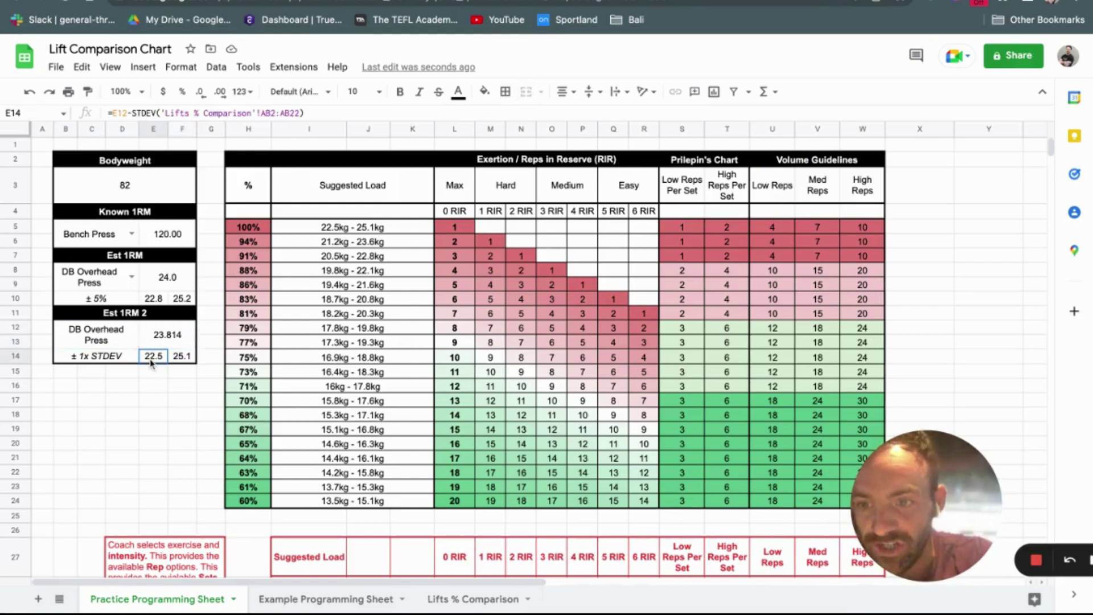
click(182, 389)
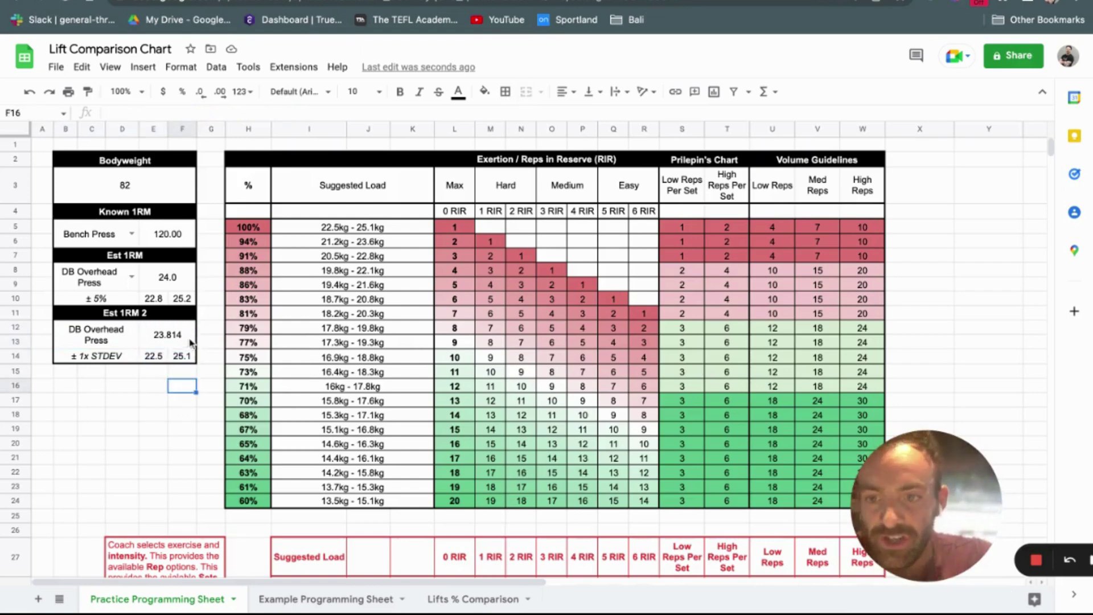
click(170, 341)
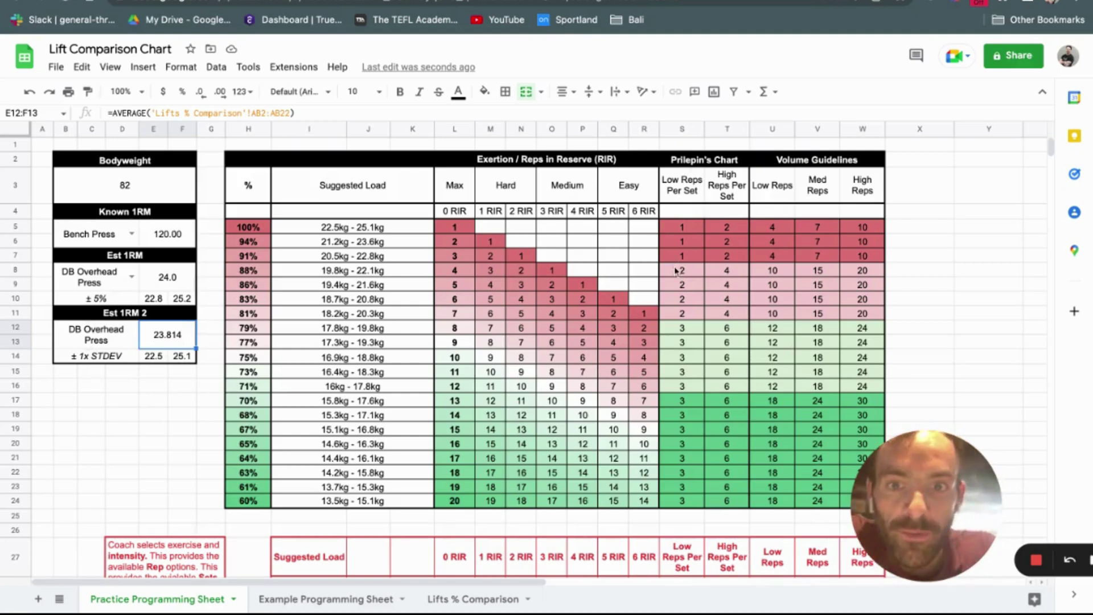
Inspect the Suggested Load formula in the 100% row and the ± 1x STDEV range it draws on
drag(249, 231, 329, 239)
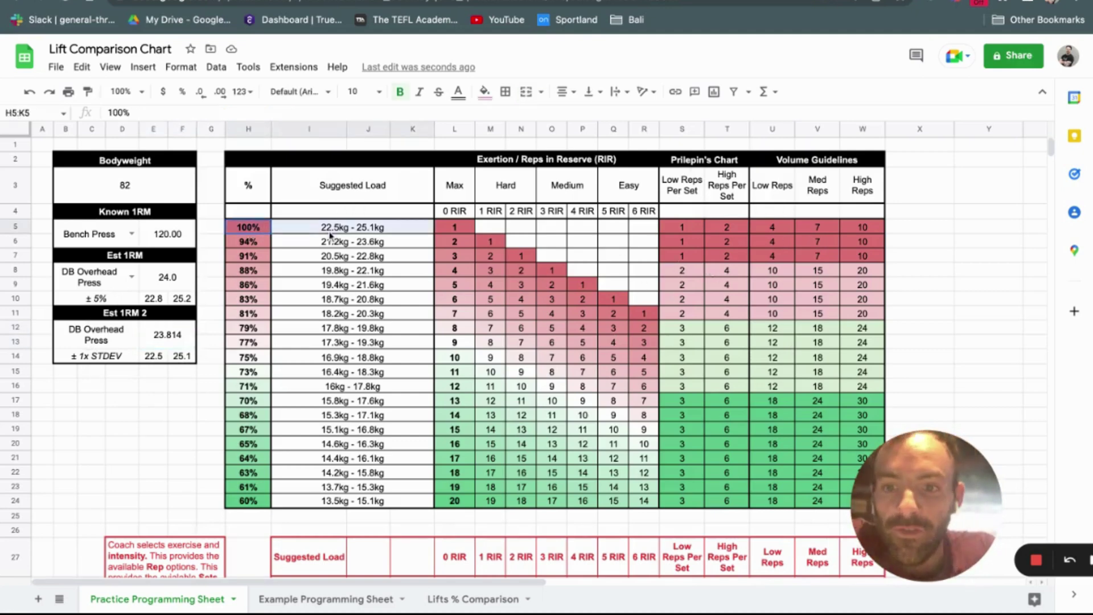
click(329, 239)
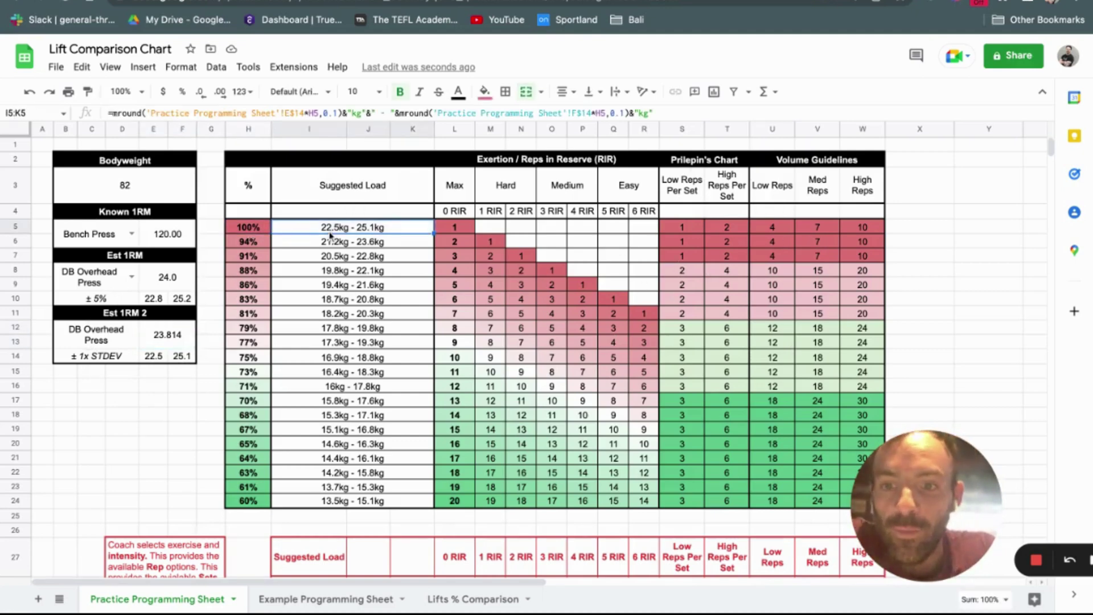
click(174, 430)
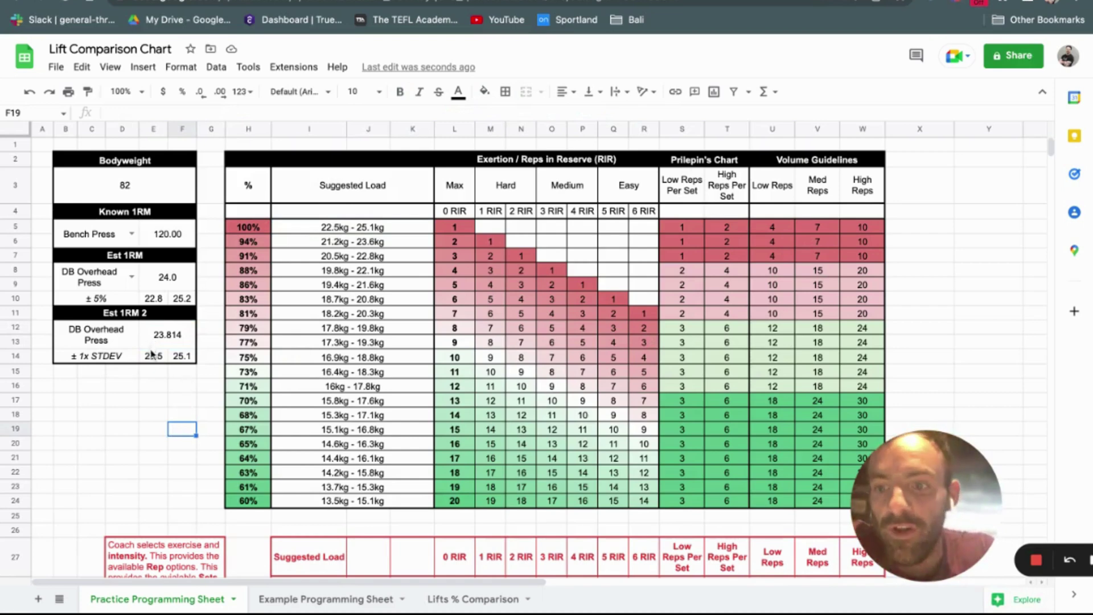
drag(152, 353, 191, 354)
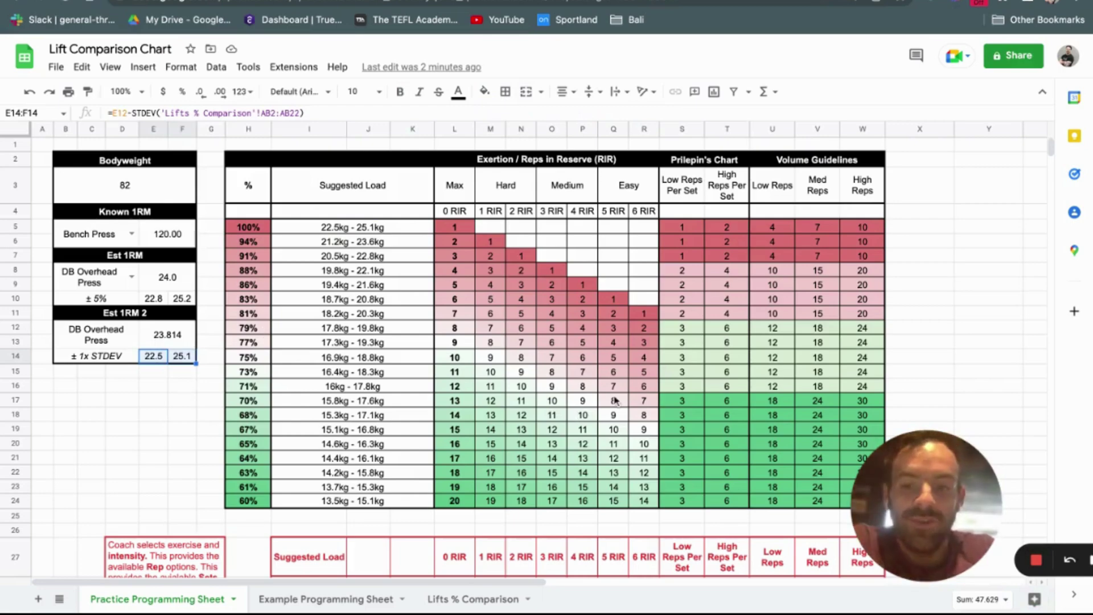
Check the linked Exercise cell in the first prescription block below the load chart
scroll(343, 367, down, 5)
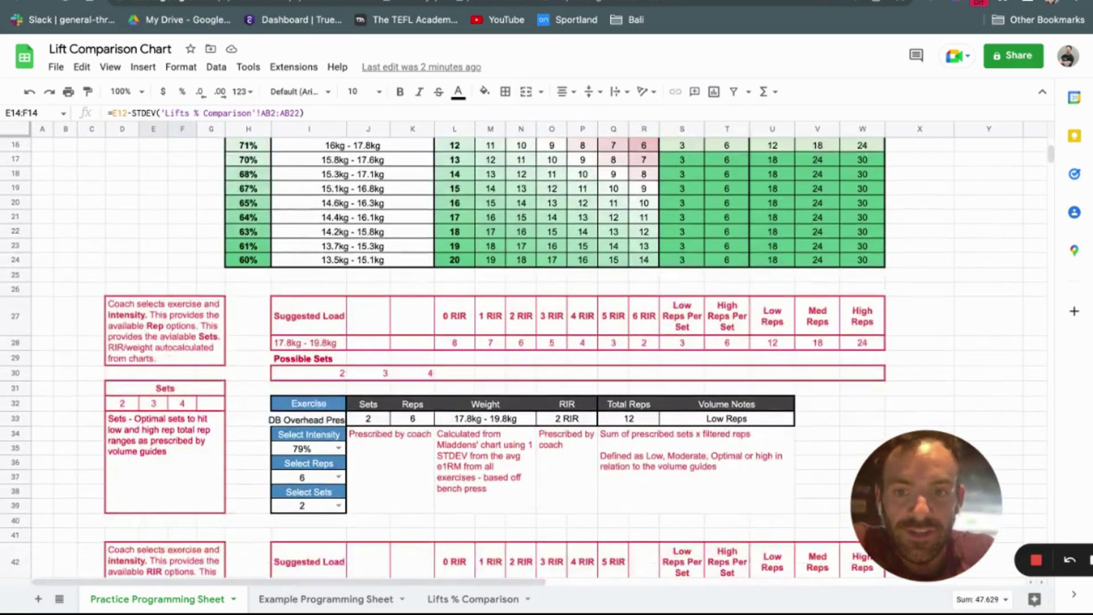
click(342, 364)
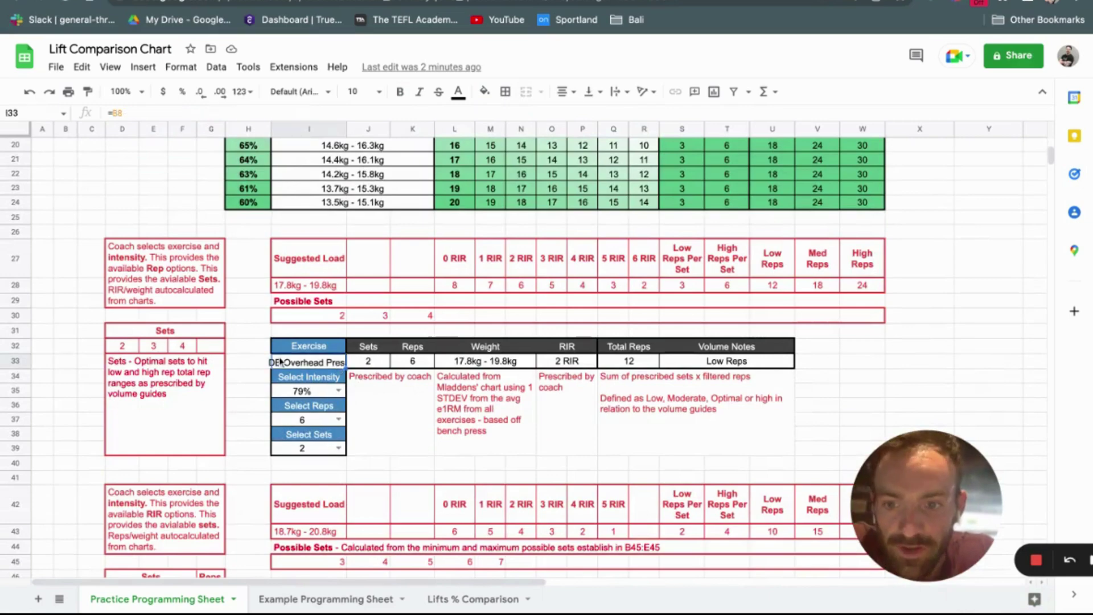
scroll(187, 305, up, 5)
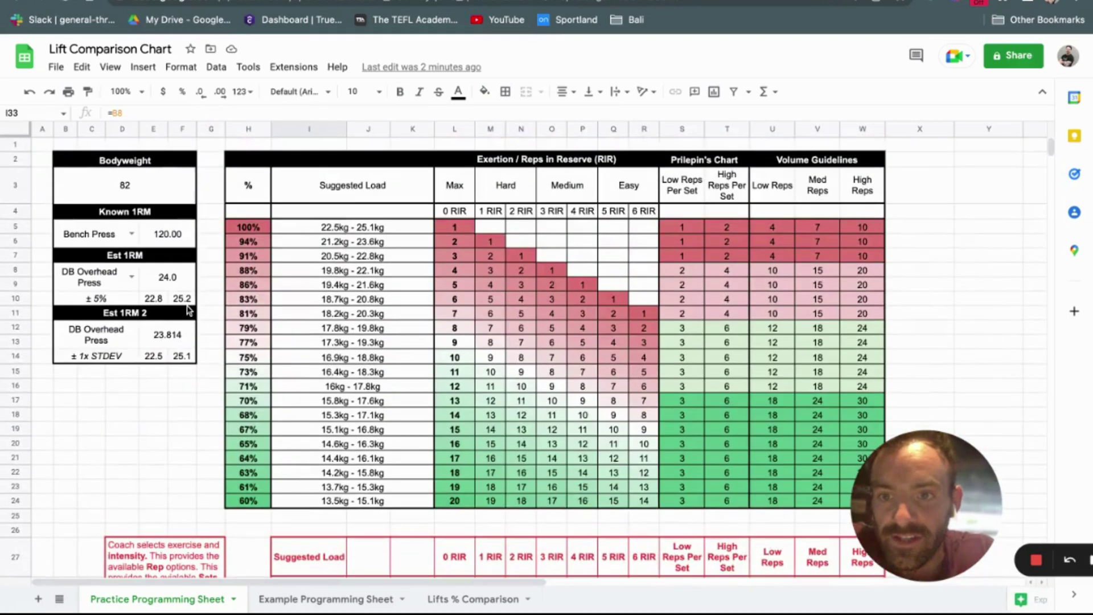
Set the Est 1RM exercise to Incline bench
click(131, 277)
click(116, 337)
click(159, 400)
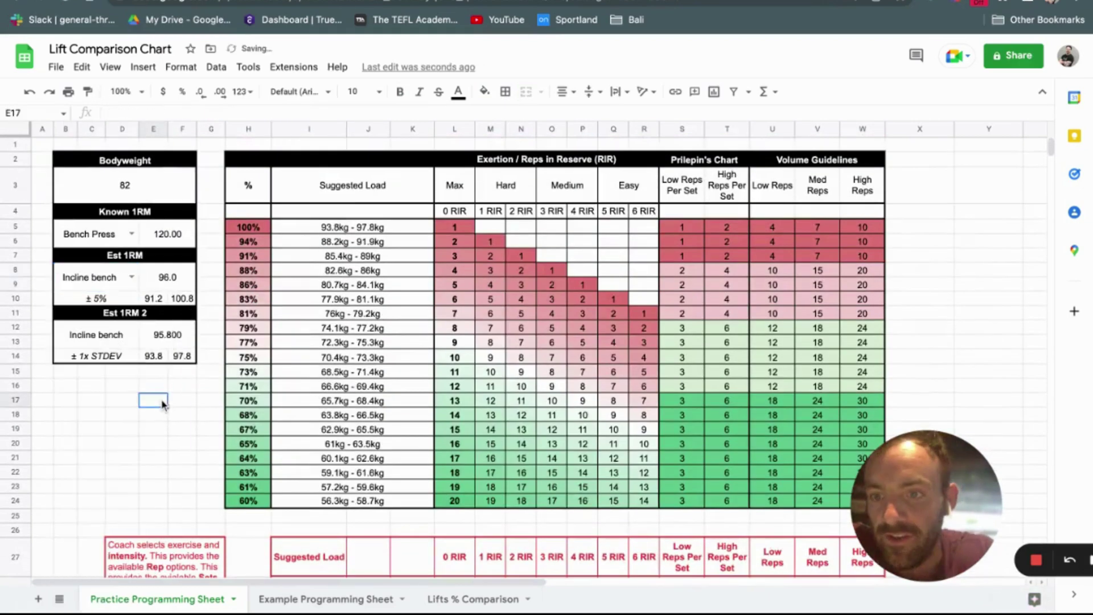
Check the linked Exercise cell and the Select Intensity options in the first prescription block
scroll(161, 403, down, 7)
scroll(161, 405, up, 3)
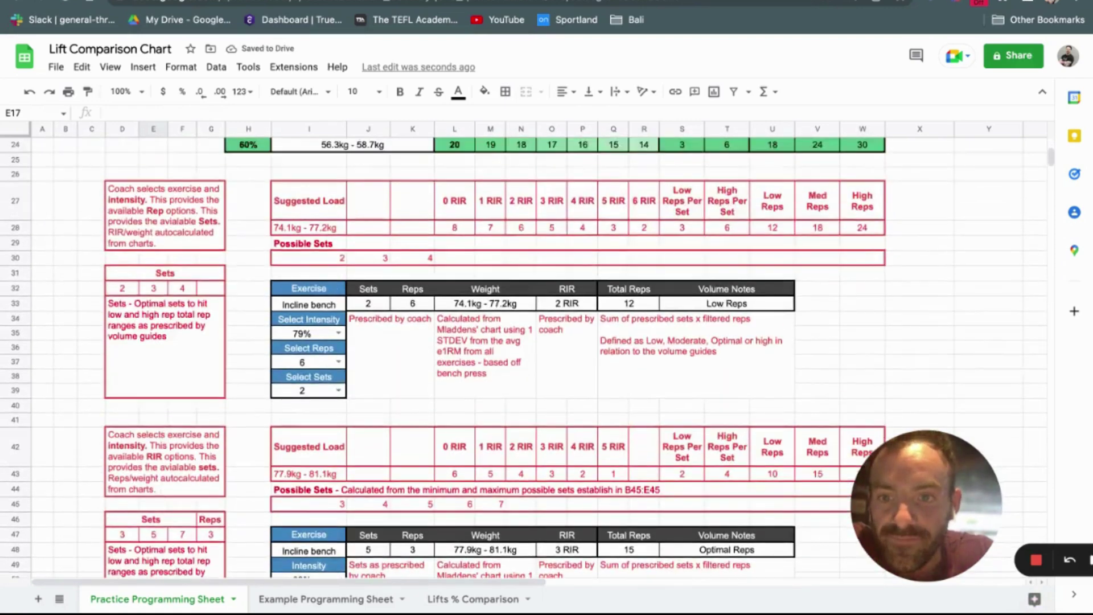
click(291, 328)
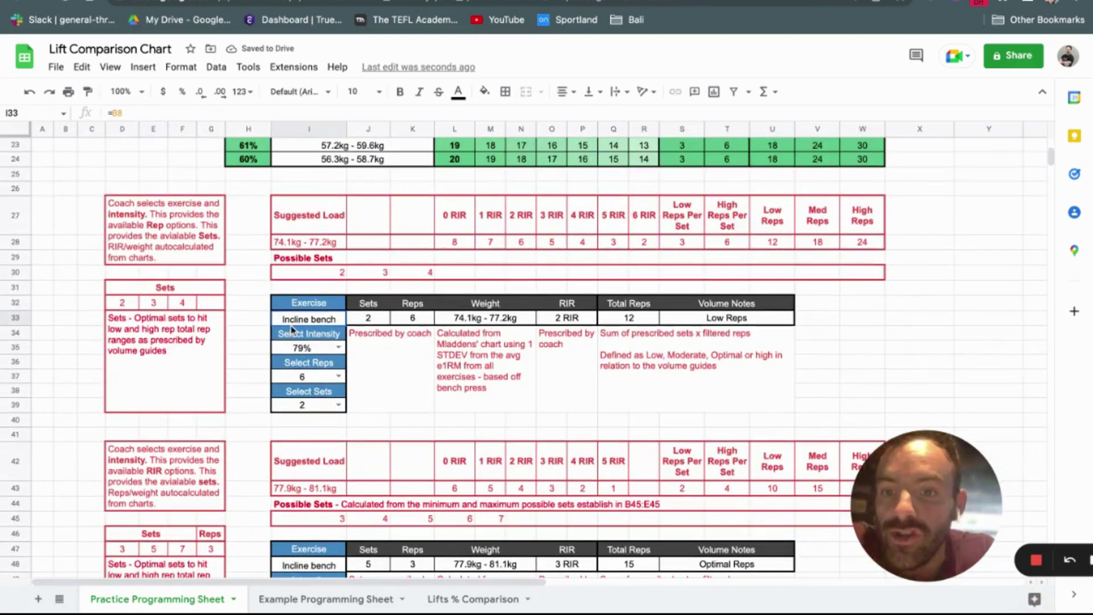
click(310, 348)
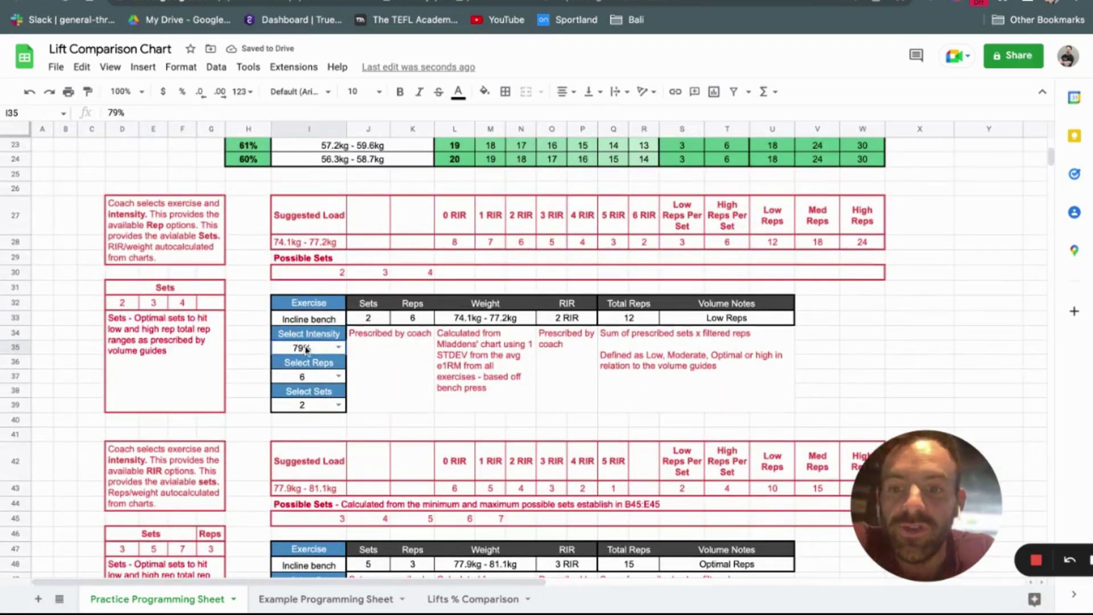
click(337, 348)
click(238, 422)
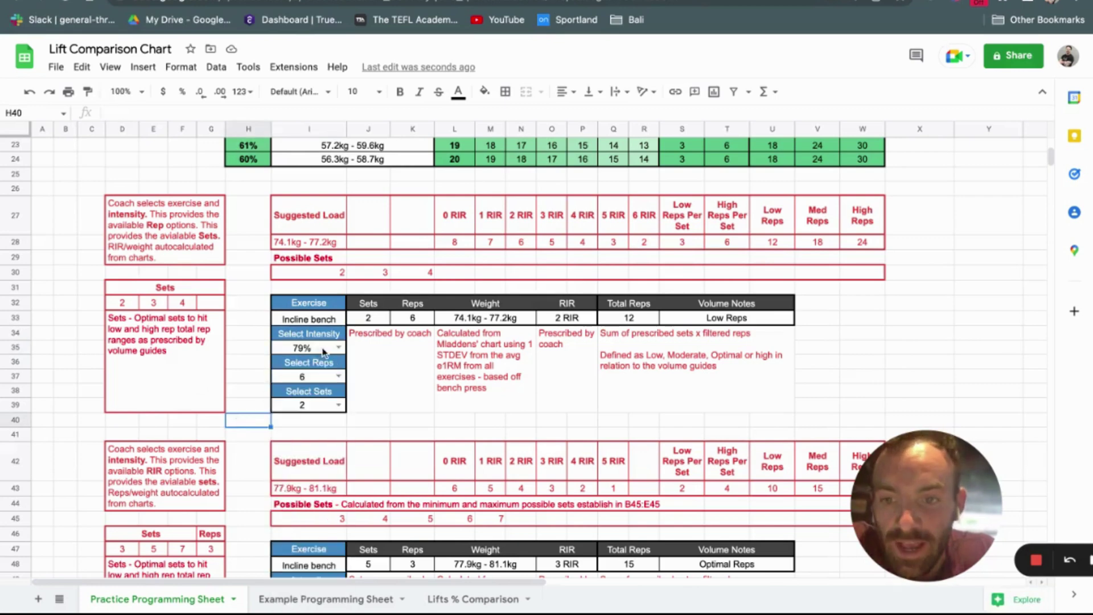
scroll(364, 375, down, 1)
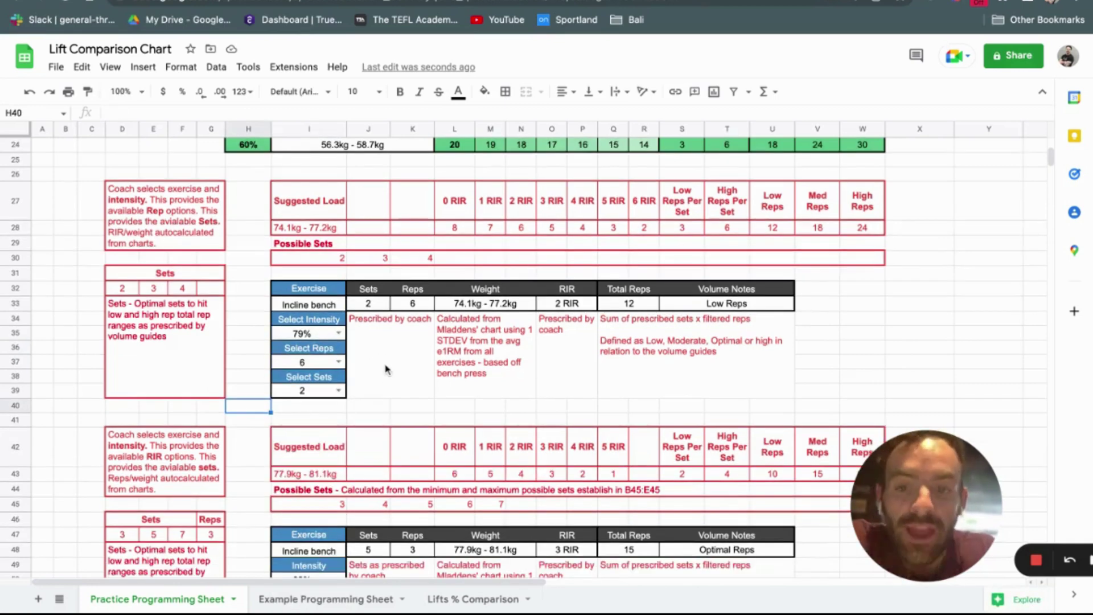
View the available Select Reps and Select Sets options in the first prescription block
click(338, 362)
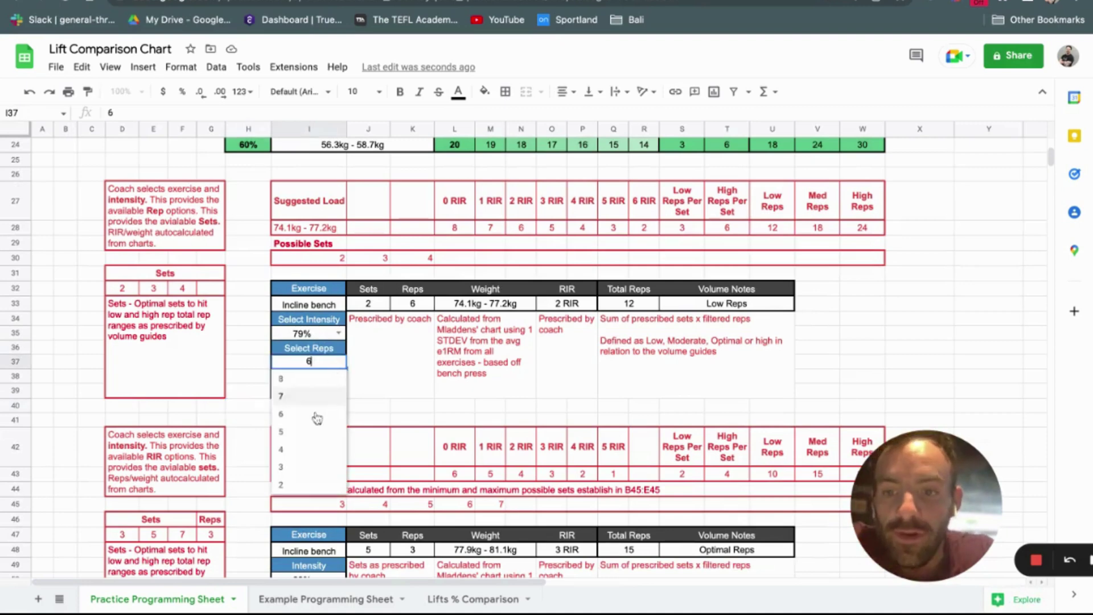
click(251, 377)
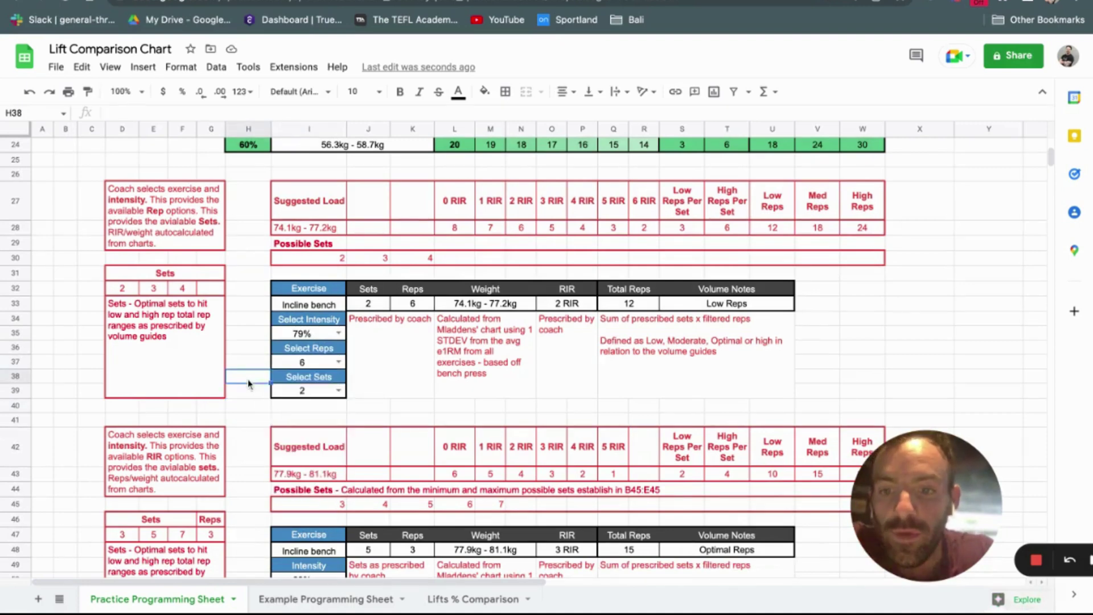
click(338, 390)
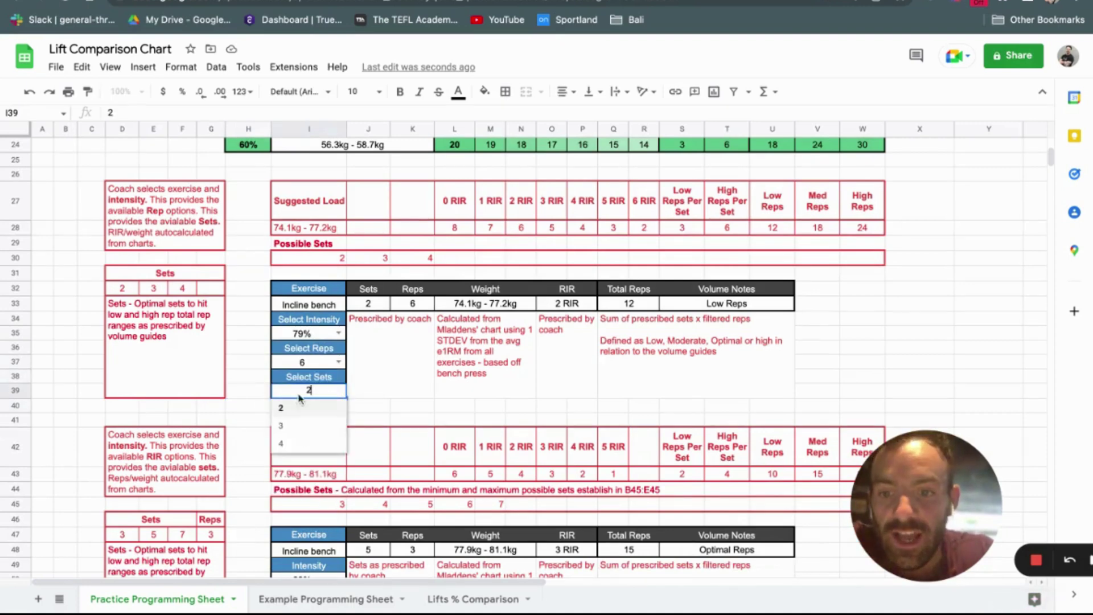
click(254, 353)
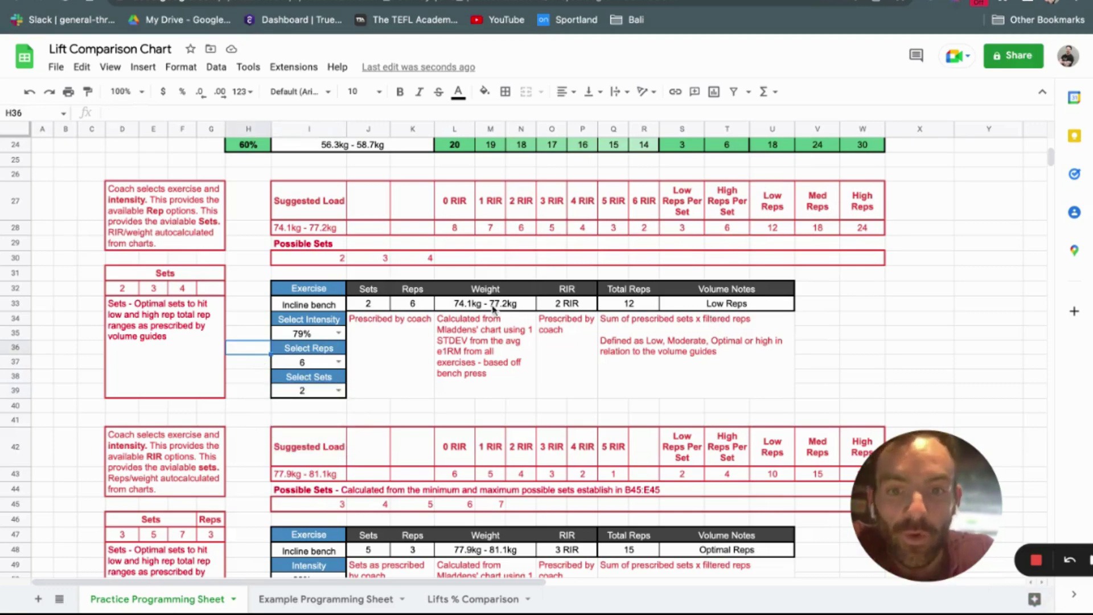
Compare the first block's rep options with the 79% row of the load chart, examining its reps from 0 RIR to 6 RIR
scroll(493, 309, up, 6)
scroll(717, 131, down, 3)
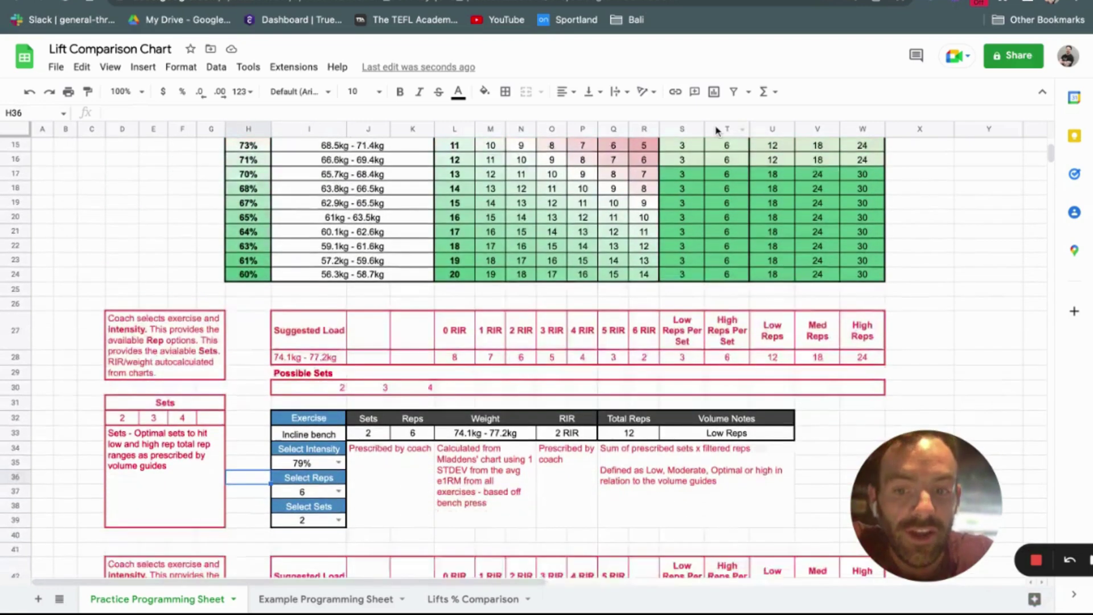
scroll(717, 131, down, 2)
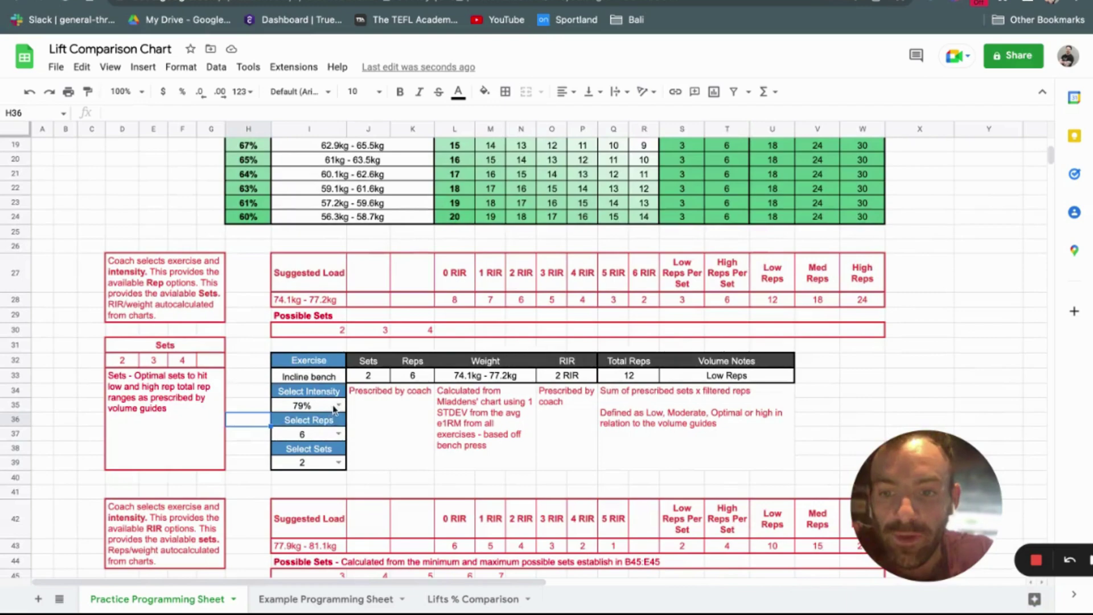
click(338, 434)
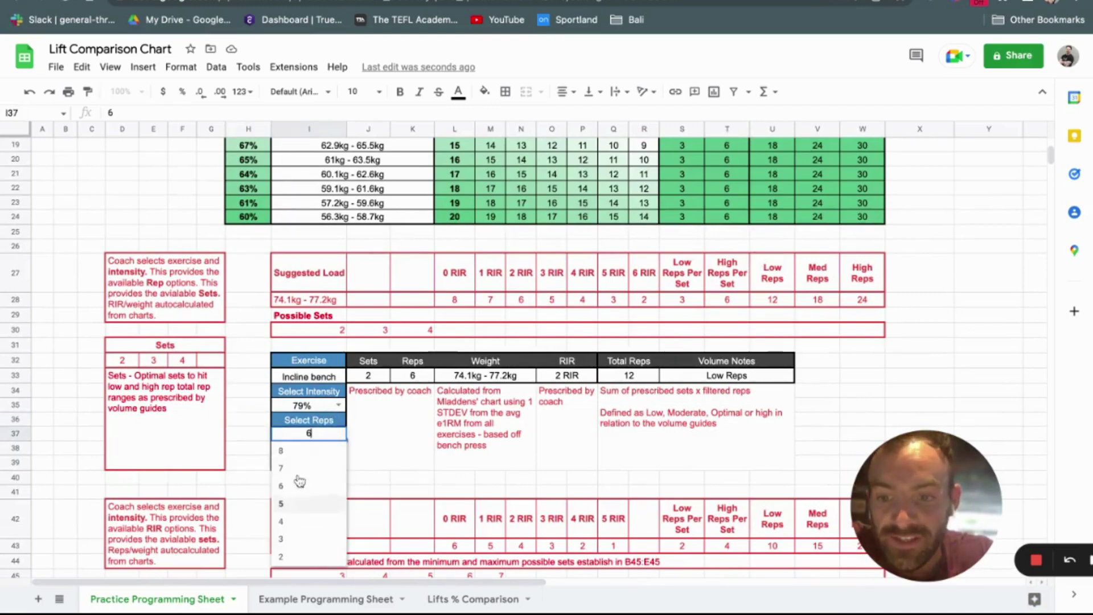
scroll(456, 351, up, 5)
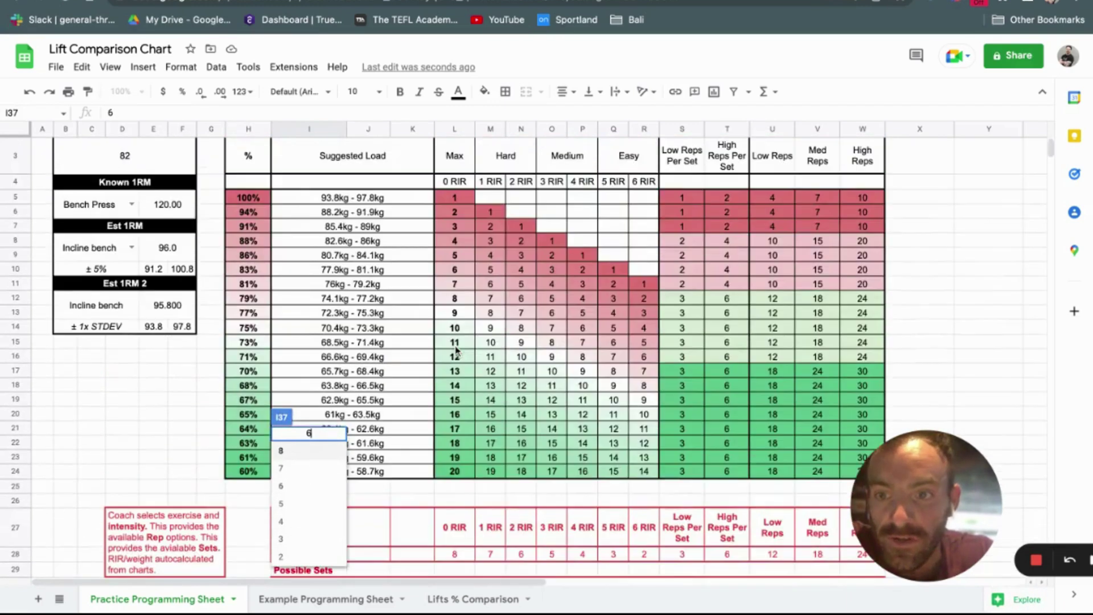
click(413, 362)
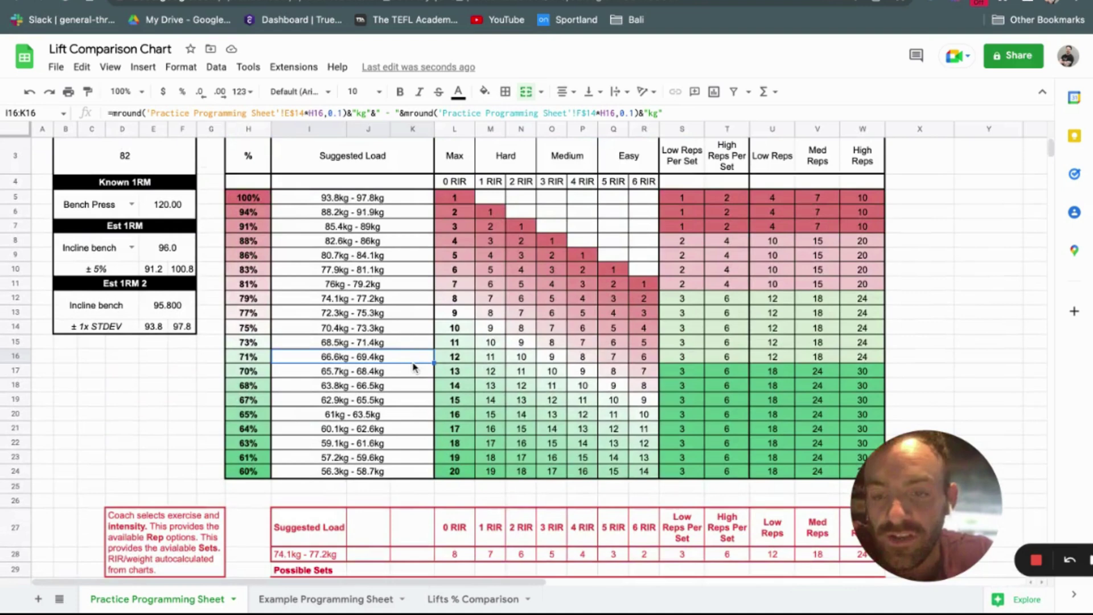
click(255, 298)
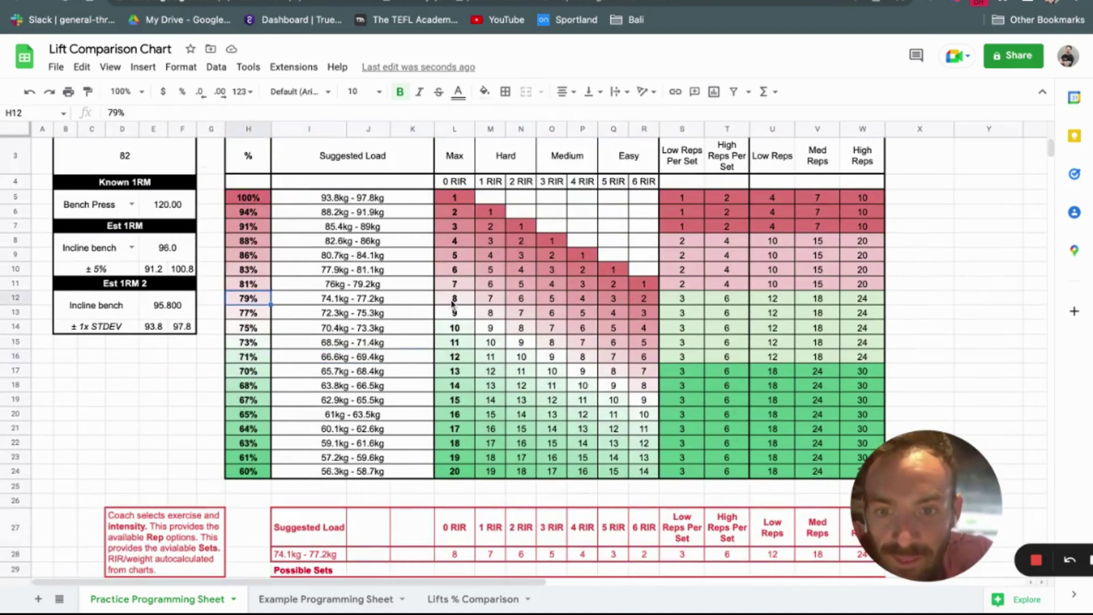
drag(452, 301, 643, 298)
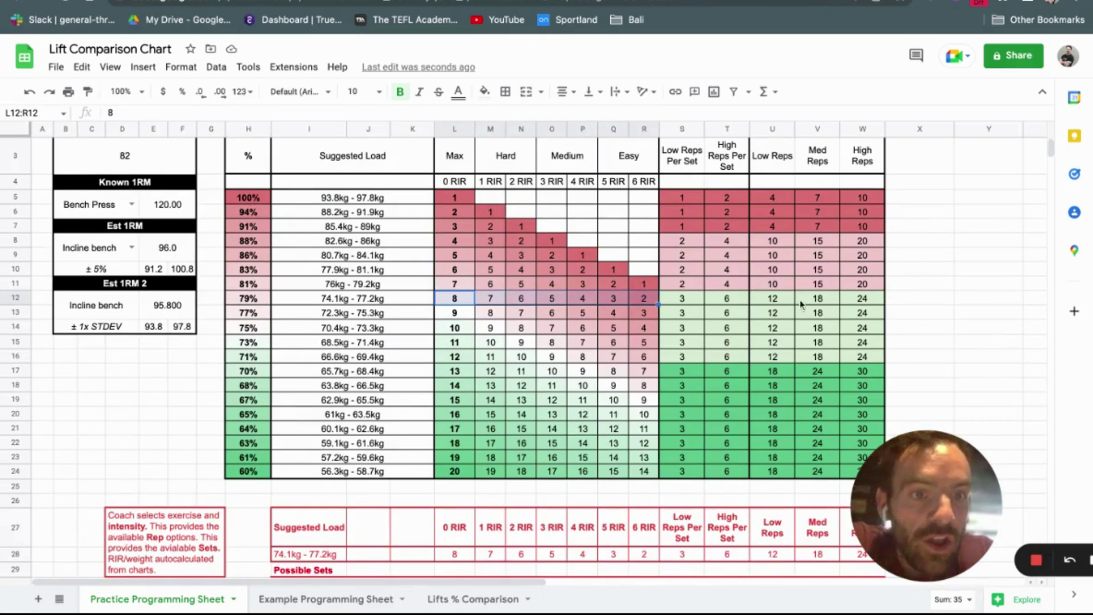
Set Select Reps to 8 in the first prescription block and check which Select Sets options are offered
scroll(670, 352, down, 5)
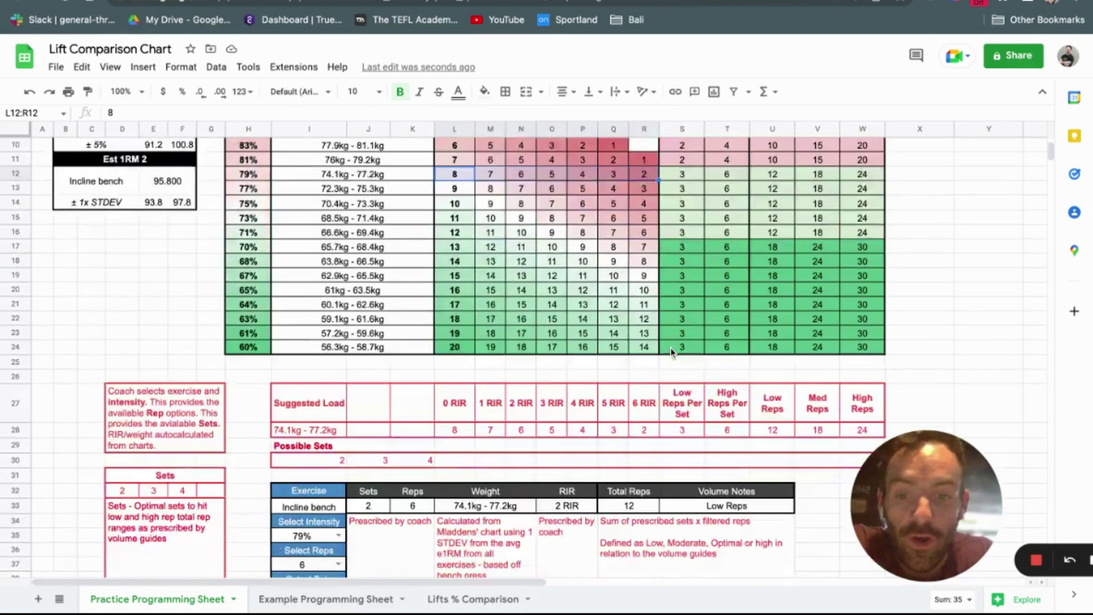
click(339, 421)
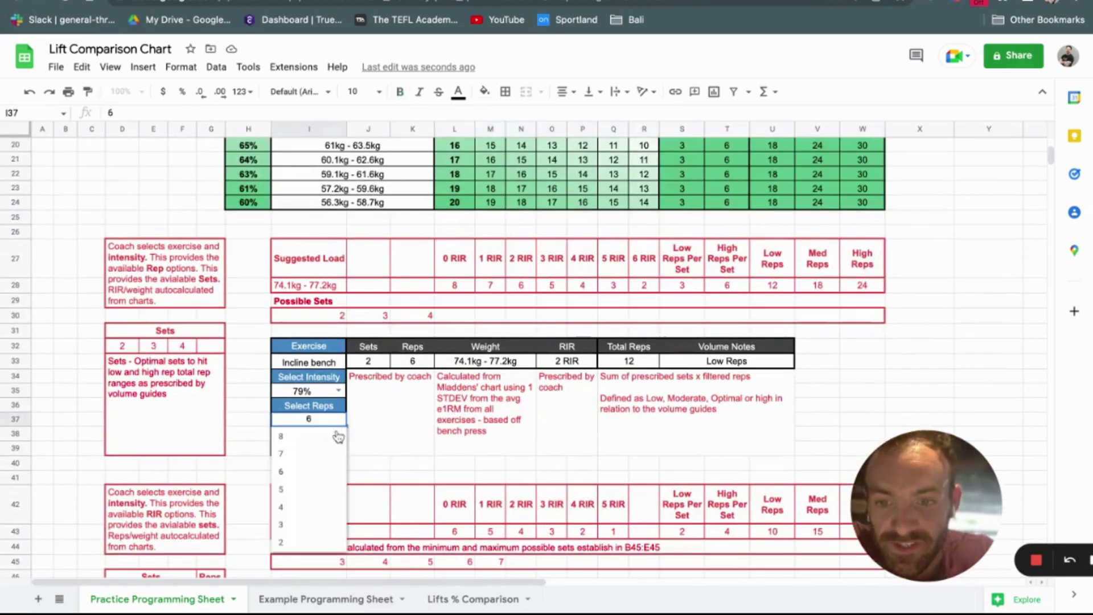
click(329, 442)
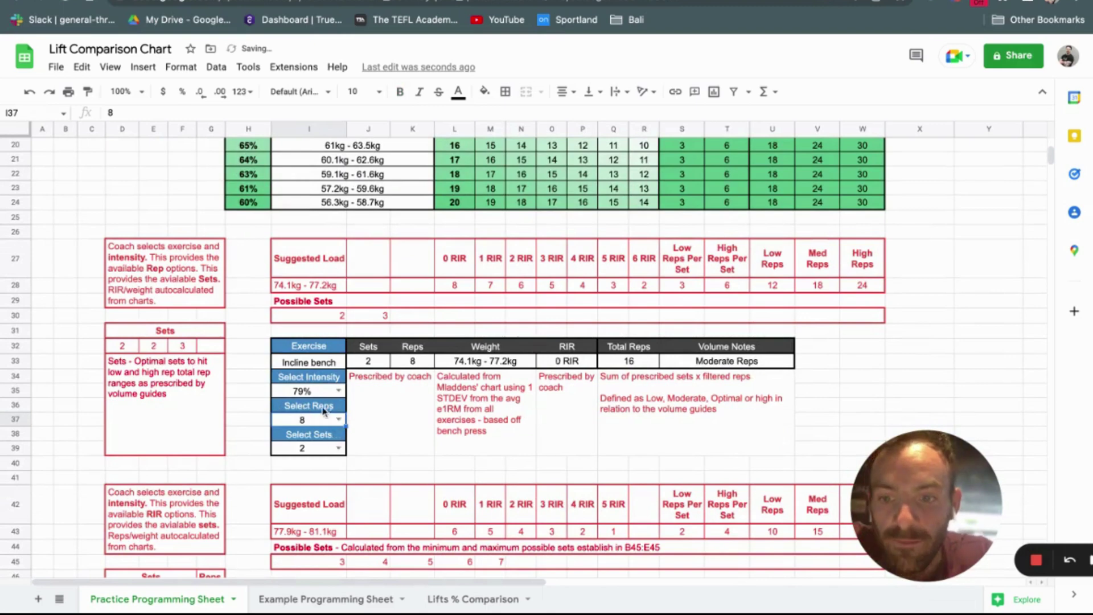
click(338, 448)
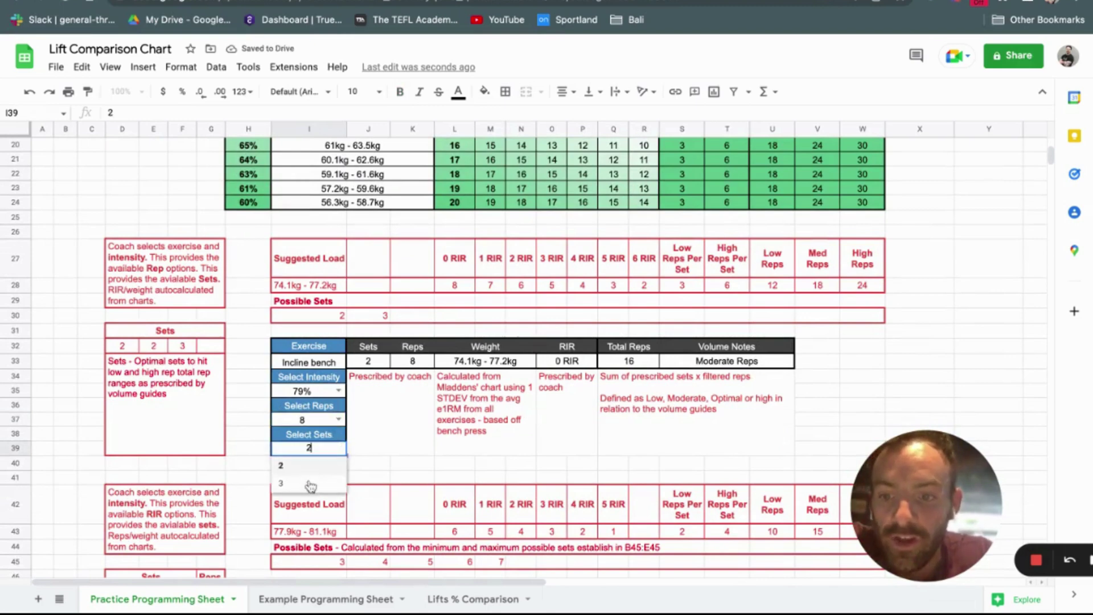
Set Select Reps to 2 and Select Sets to 10 in the first prescription block
click(340, 421)
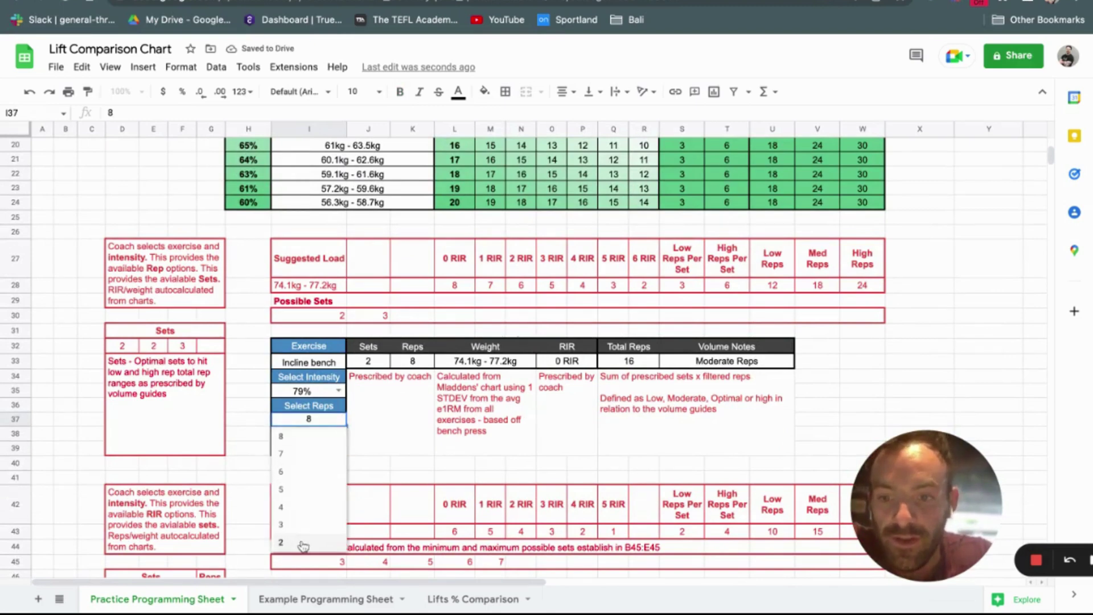
click(302, 544)
click(339, 448)
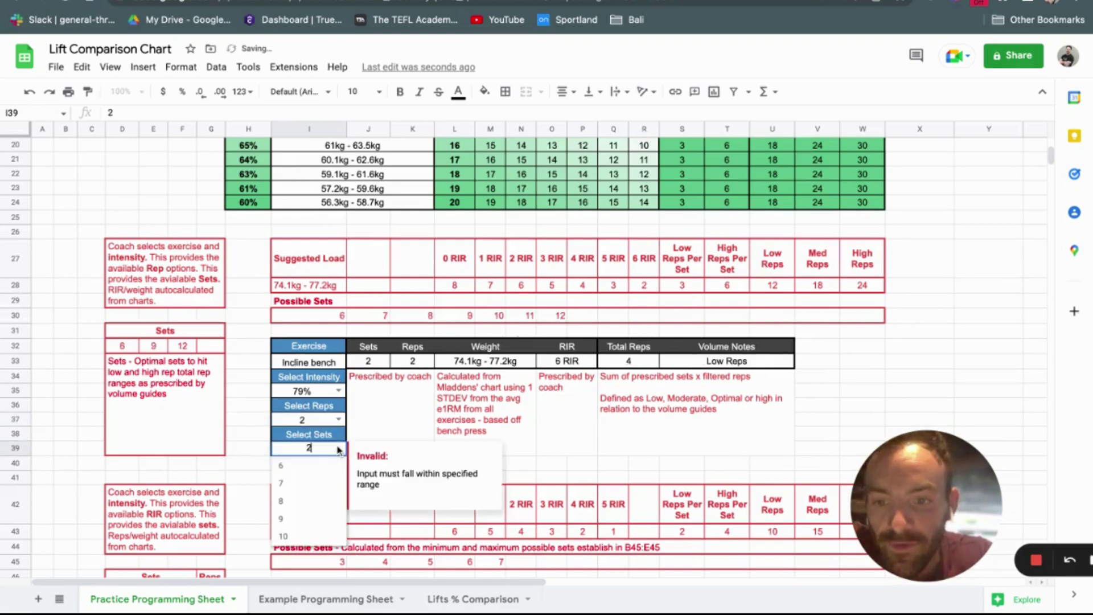
click(305, 536)
click(385, 423)
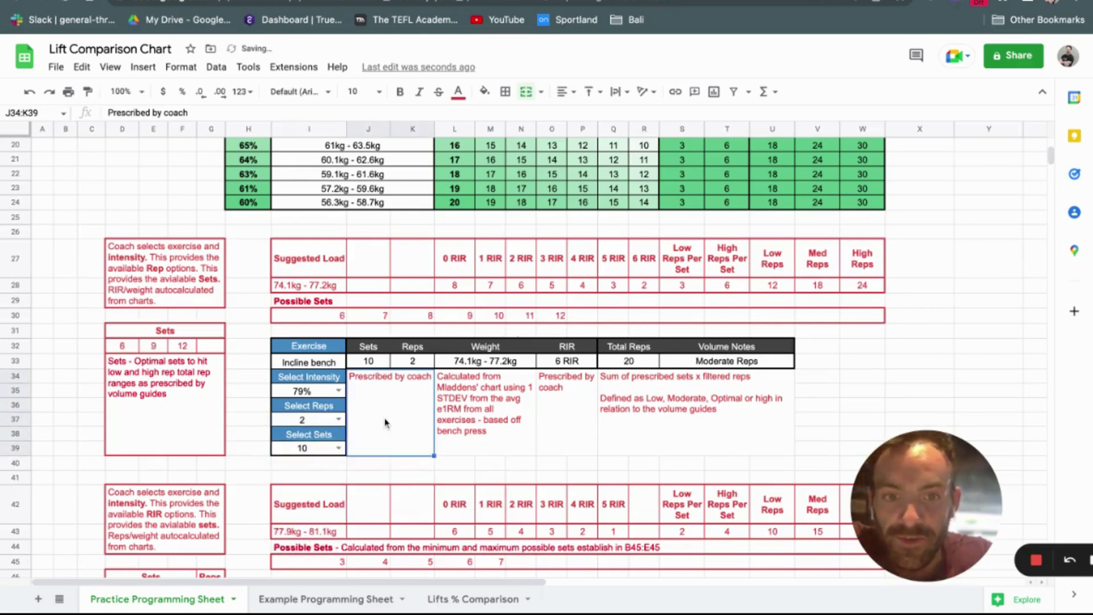
Inspect the first block's RIR and Volume Notes formulas and set its Select Sets value to 6
click(581, 363)
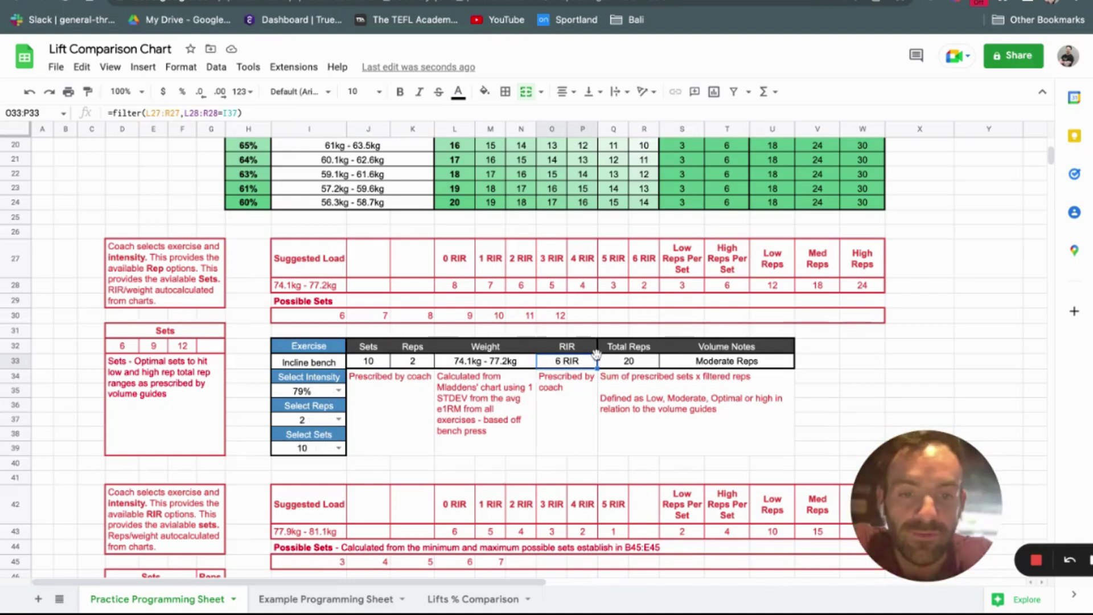
click(692, 364)
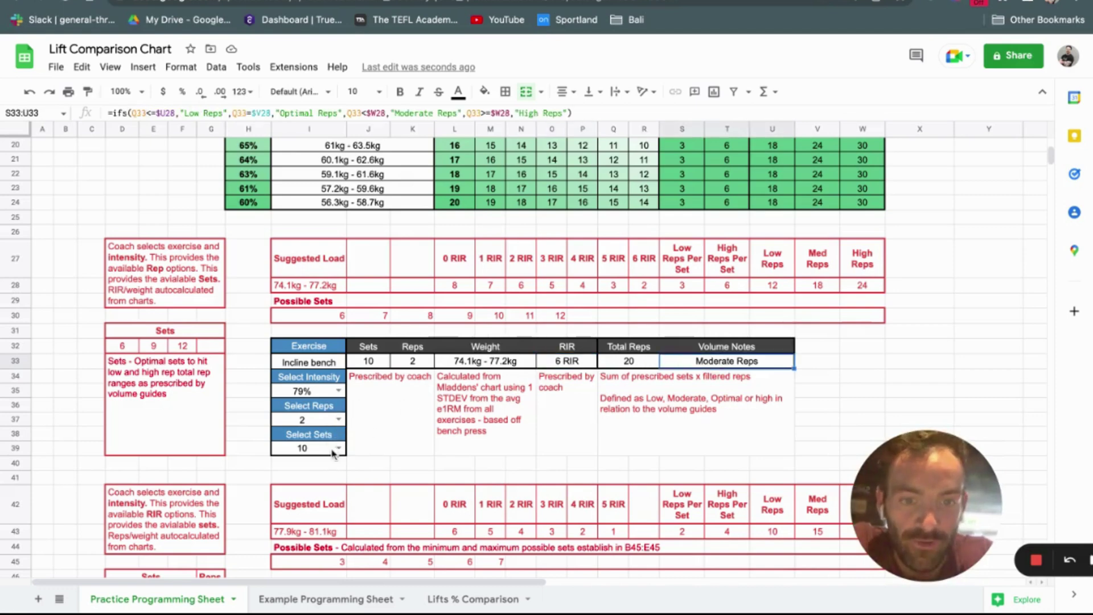
click(334, 448)
click(284, 466)
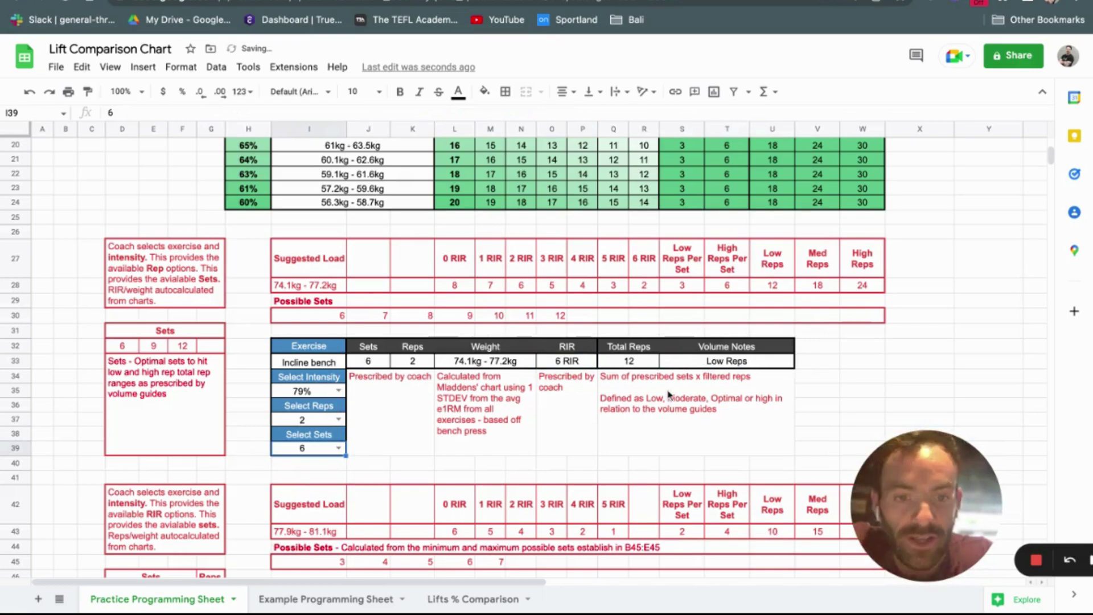
scroll(821, 248, up, 5)
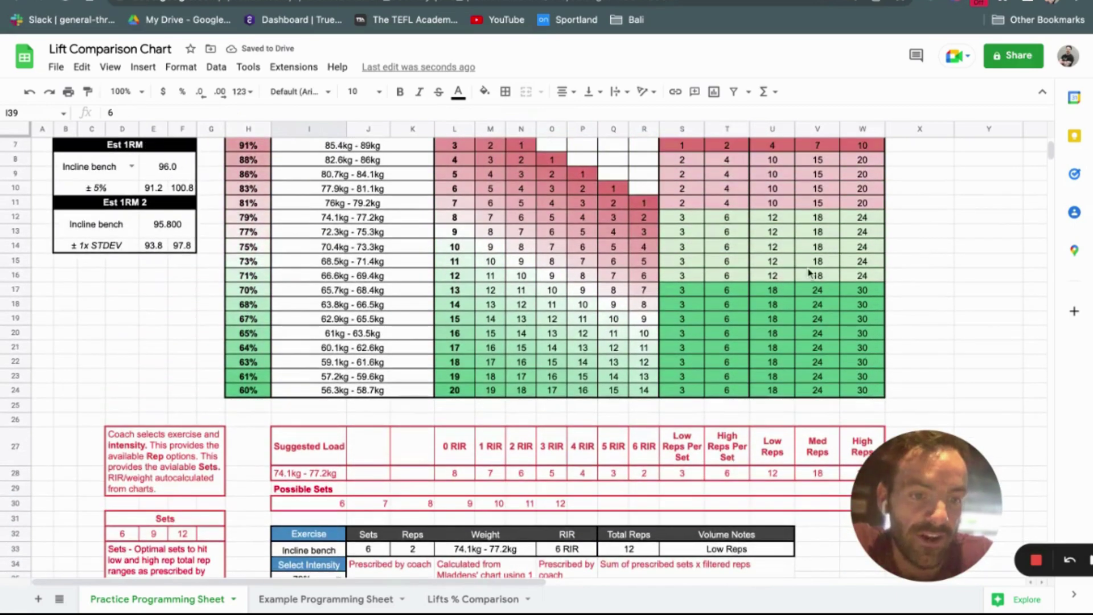
Set the second prescription block's Intensity to 86% and its Reps in Reserve to 0 RIR
scroll(564, 335, down, 13)
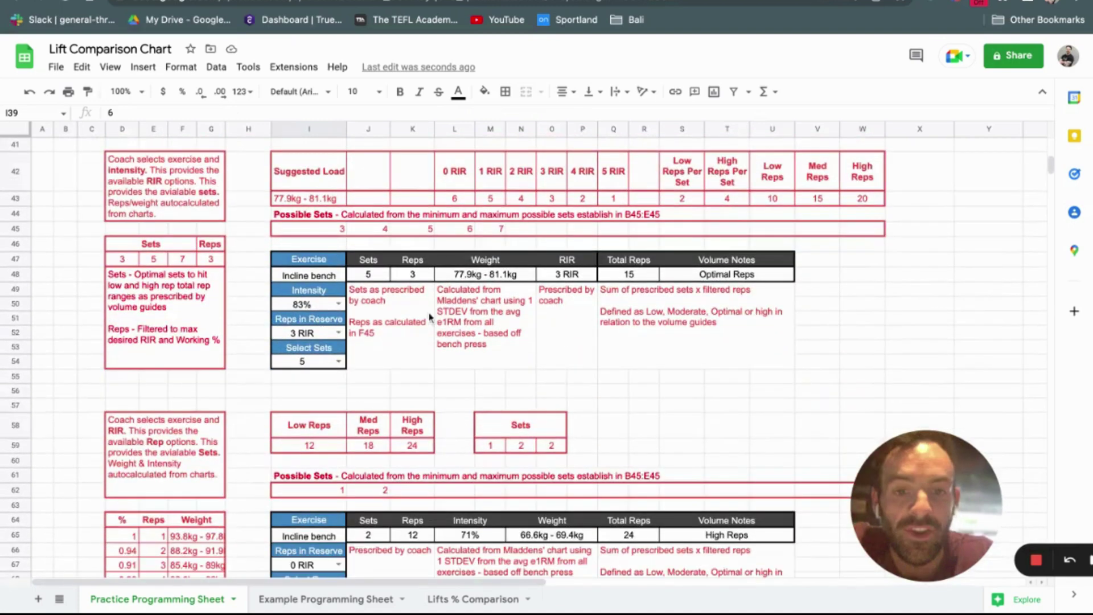
click(315, 306)
click(320, 336)
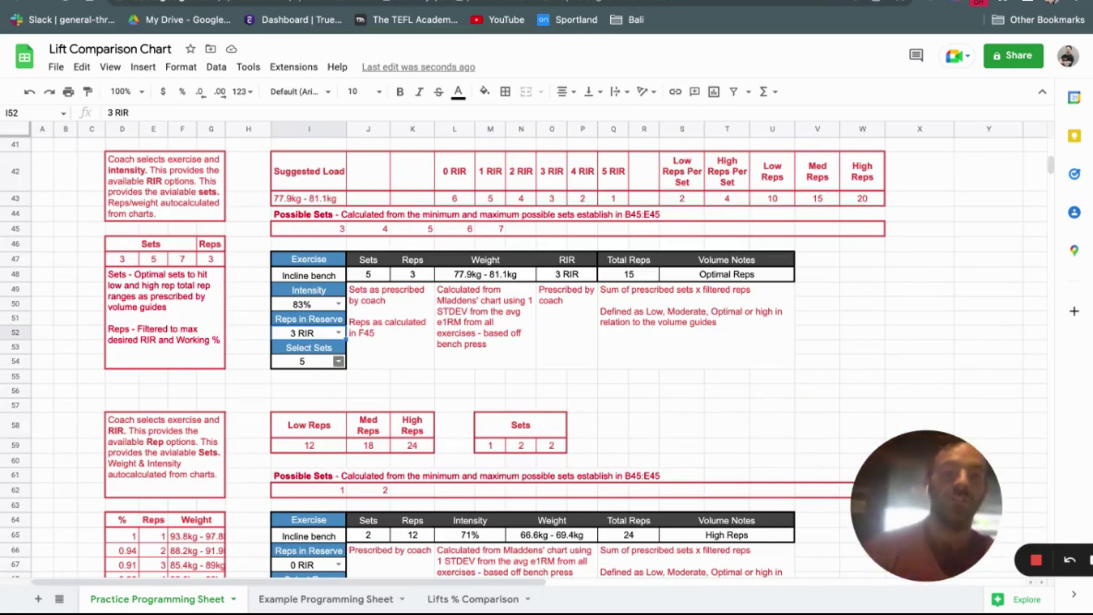
click(338, 304)
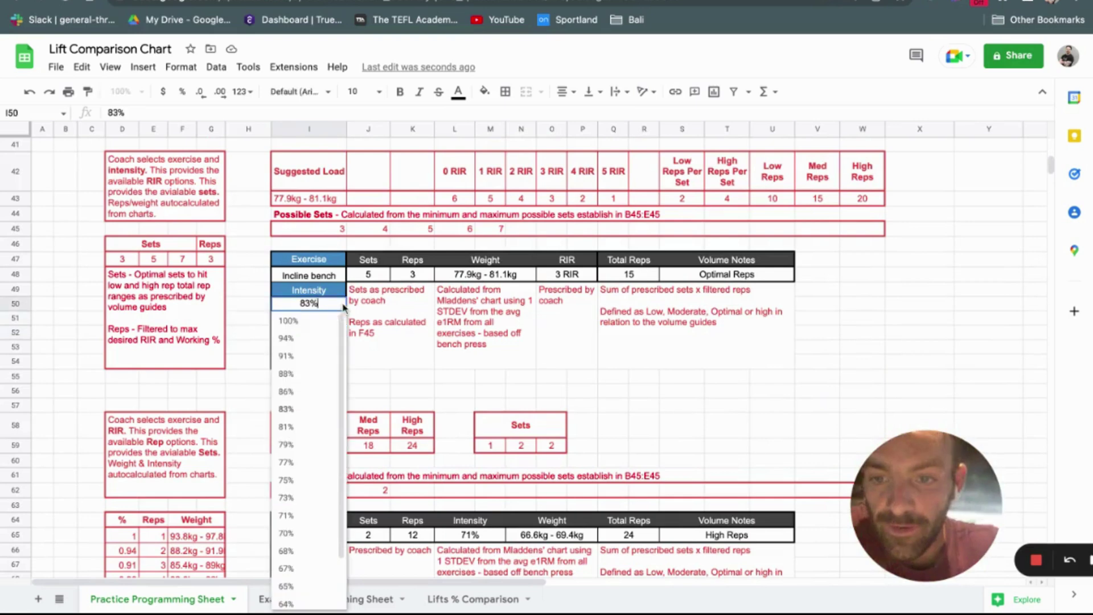
click(307, 391)
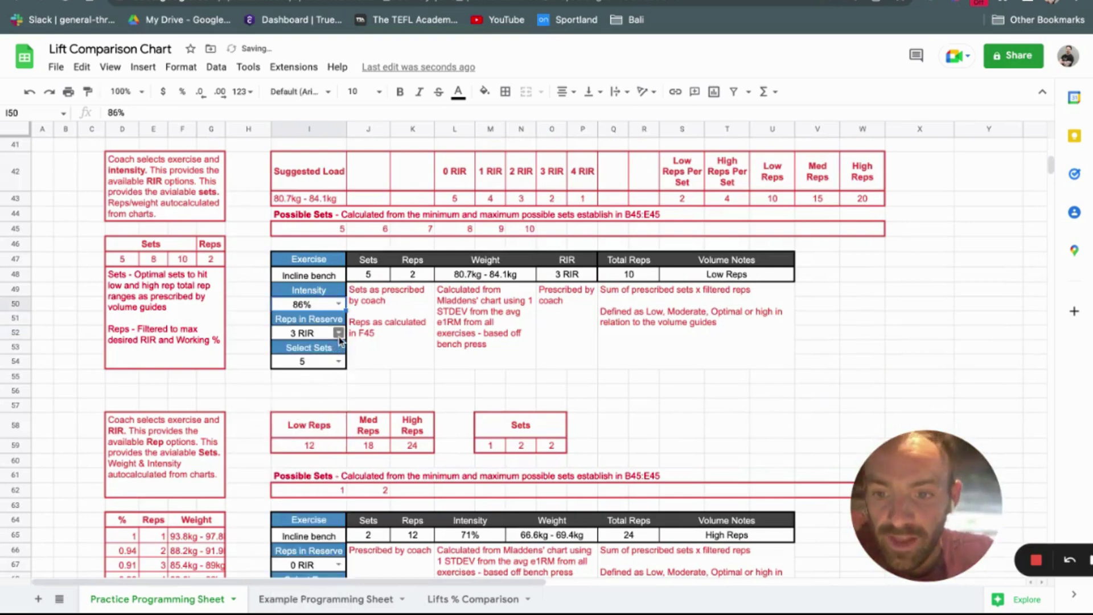
click(339, 334)
click(319, 350)
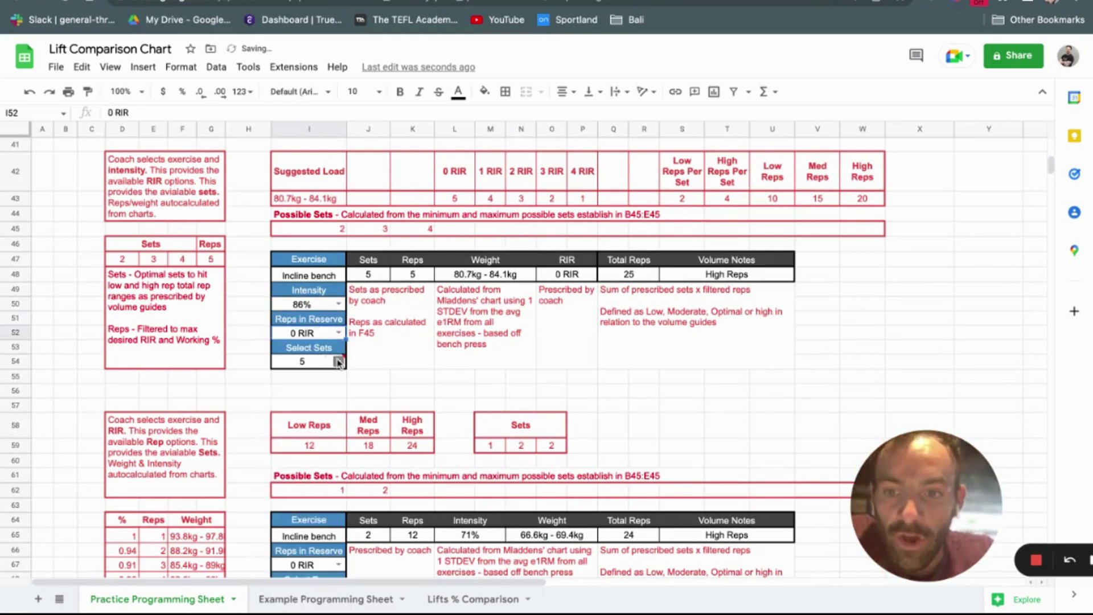
Try 2 and 3 sets in the second prescription block and settle on 4 sets
click(339, 362)
click(307, 380)
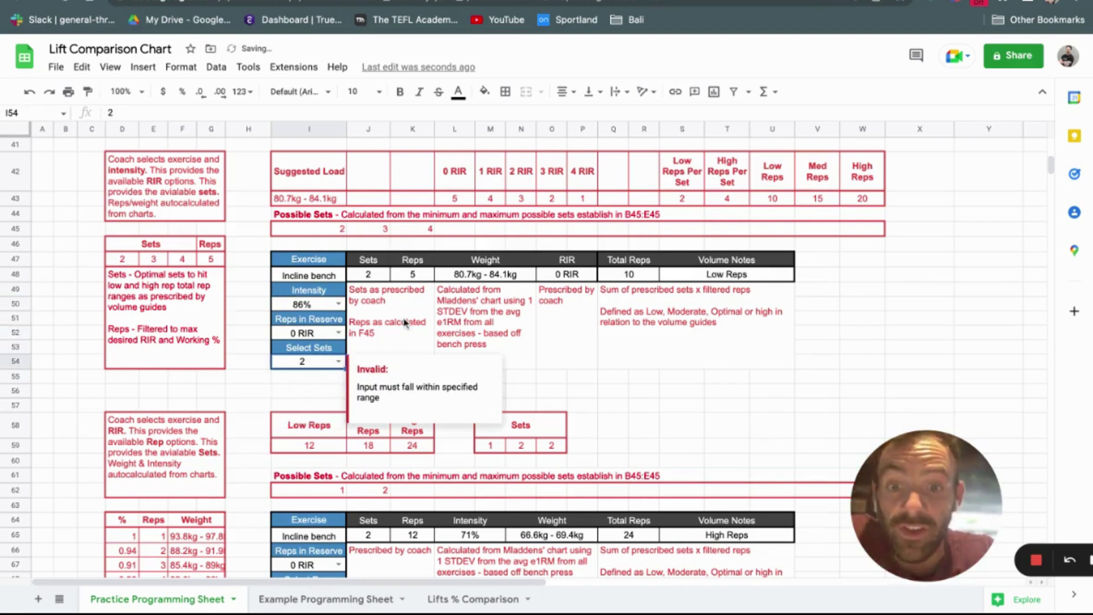
click(339, 361)
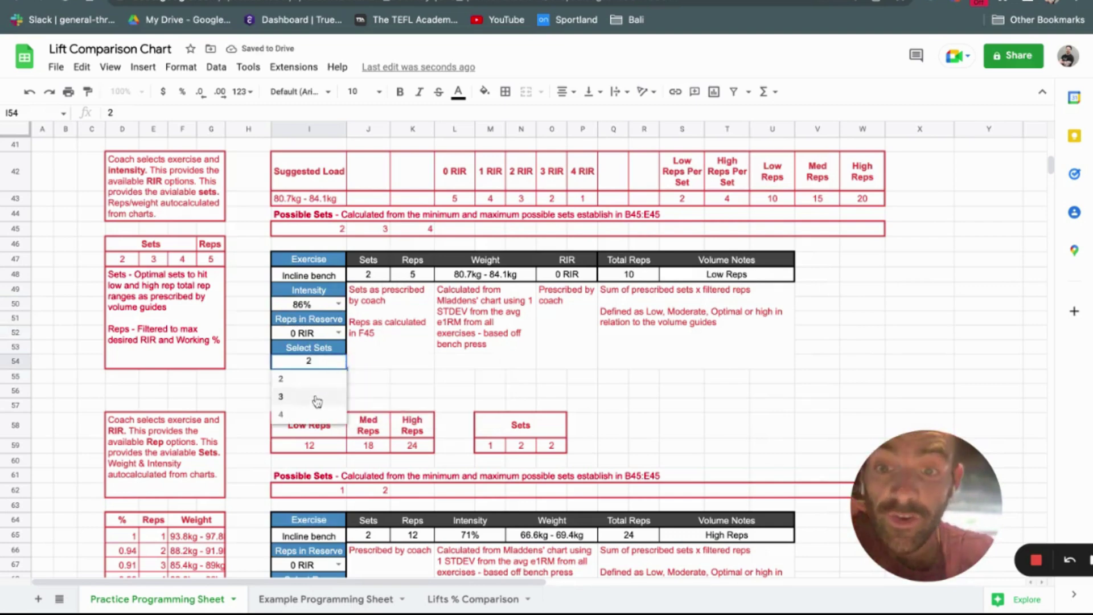
click(311, 394)
click(338, 363)
click(311, 414)
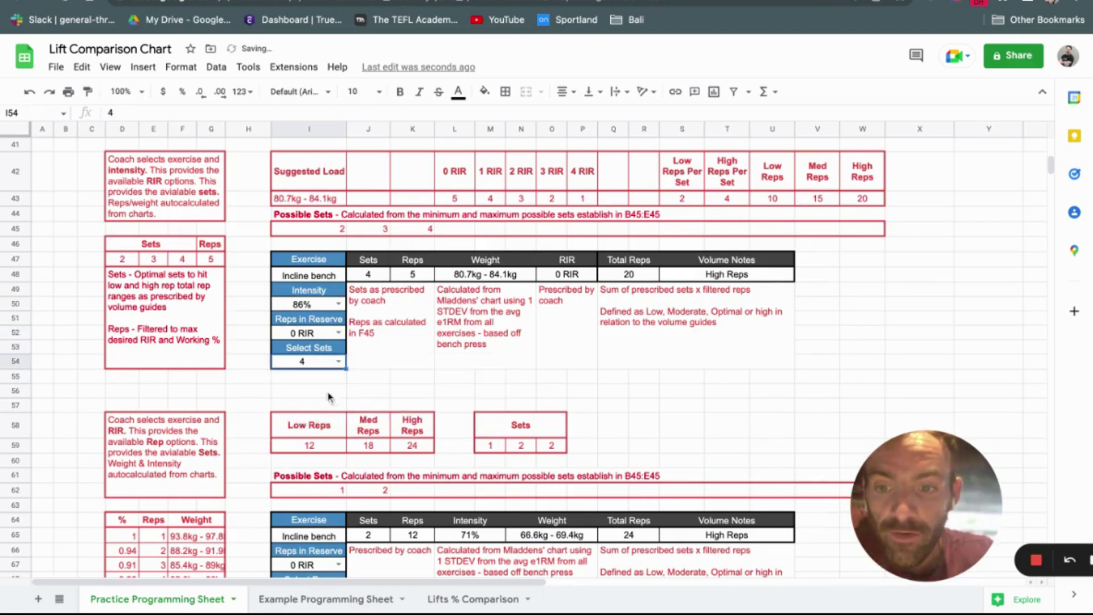
Compare 2, 3 and 4 sets again in the second prescription block while it is at 86% and 0 RIR
click(339, 363)
click(319, 379)
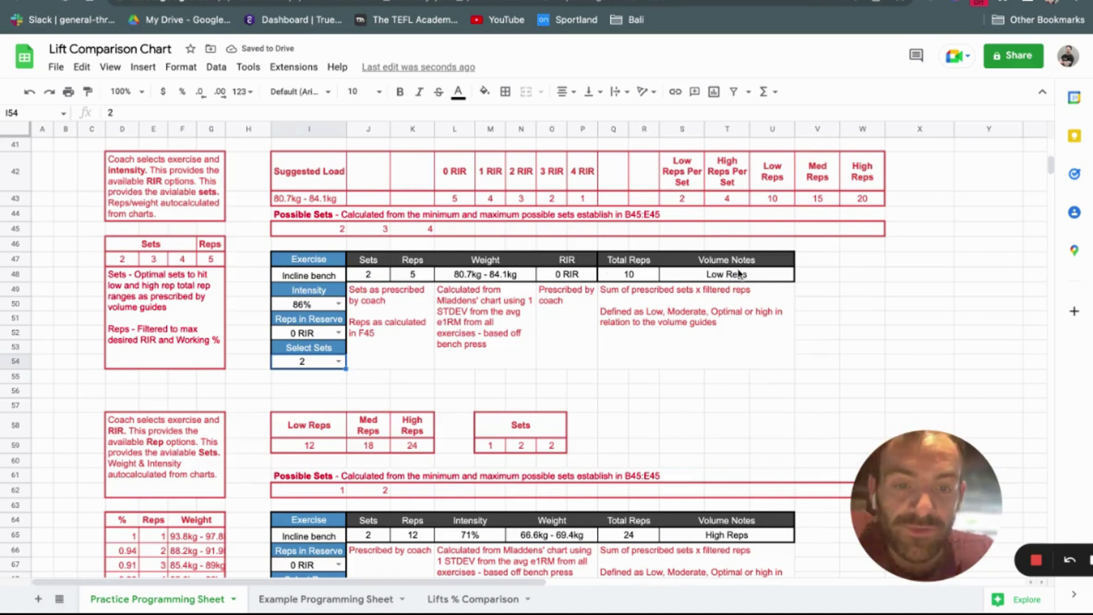
click(339, 362)
click(315, 403)
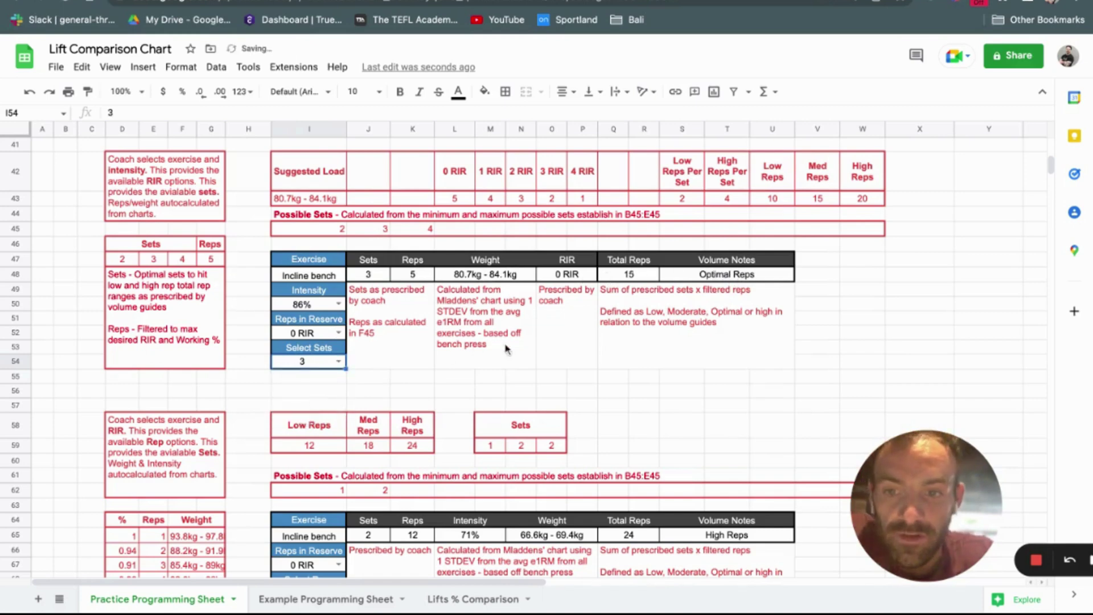
click(337, 364)
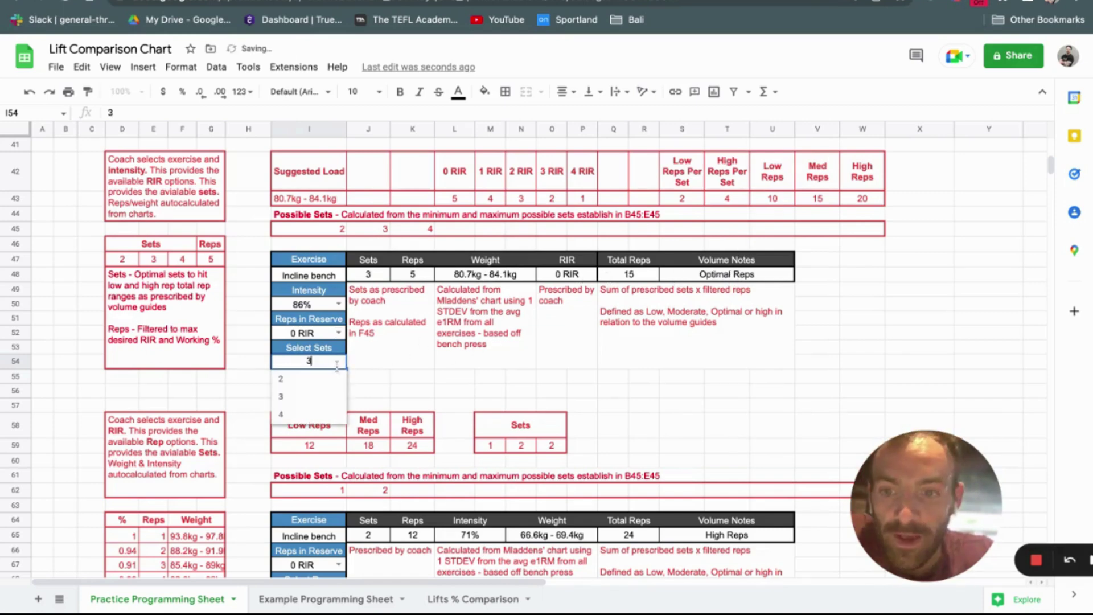
click(311, 414)
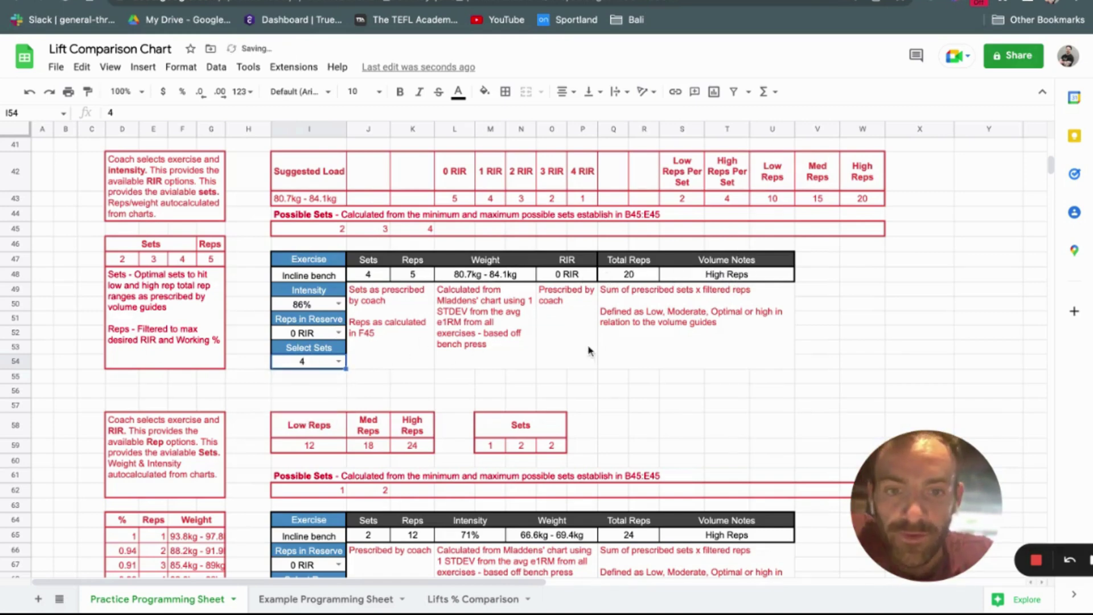
Try 1 RIR, 2 RIR and 0 RIR in the second prescription block and return it to 1 RIR
click(338, 333)
click(324, 374)
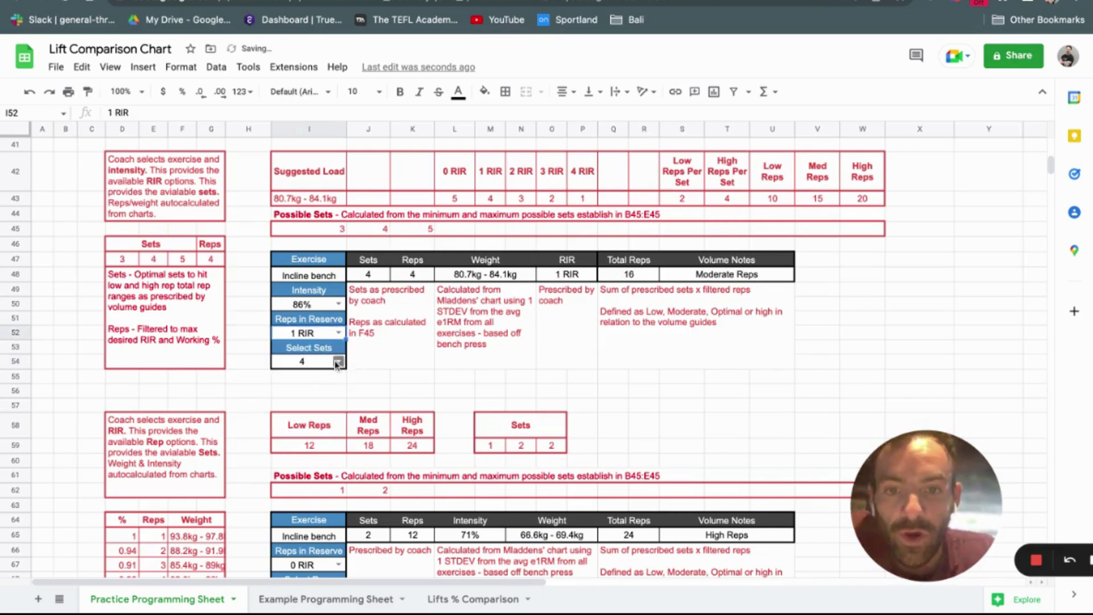
click(338, 362)
click(339, 334)
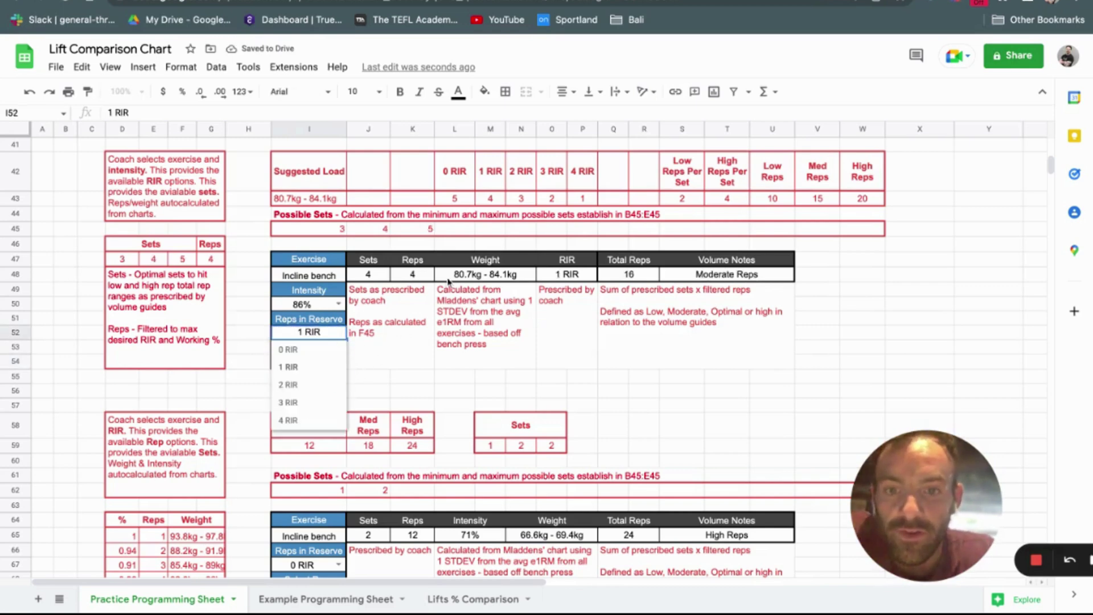
click(289, 385)
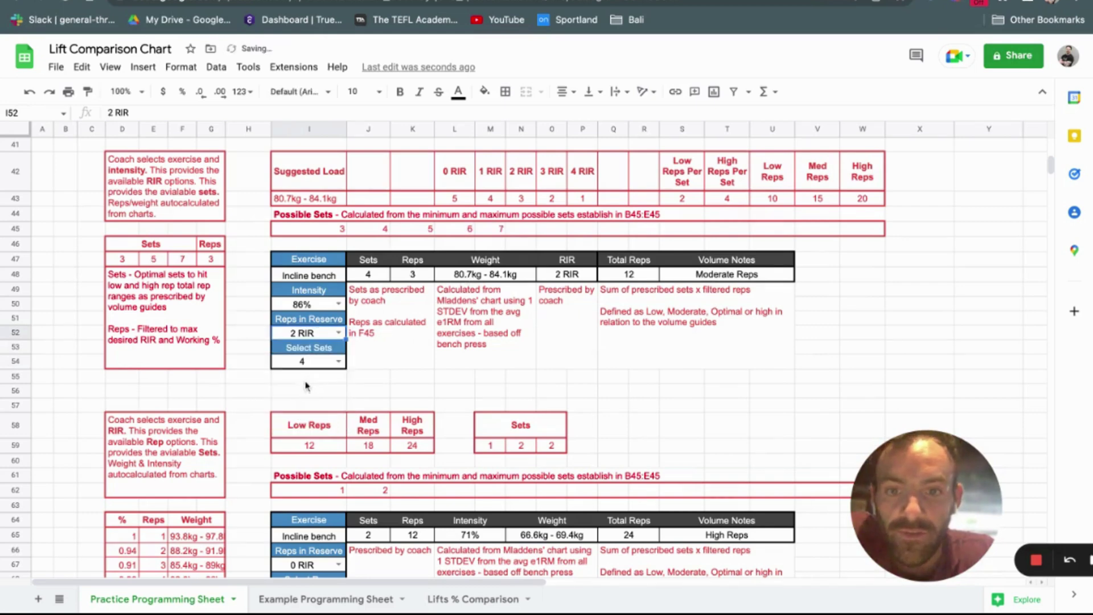
click(338, 333)
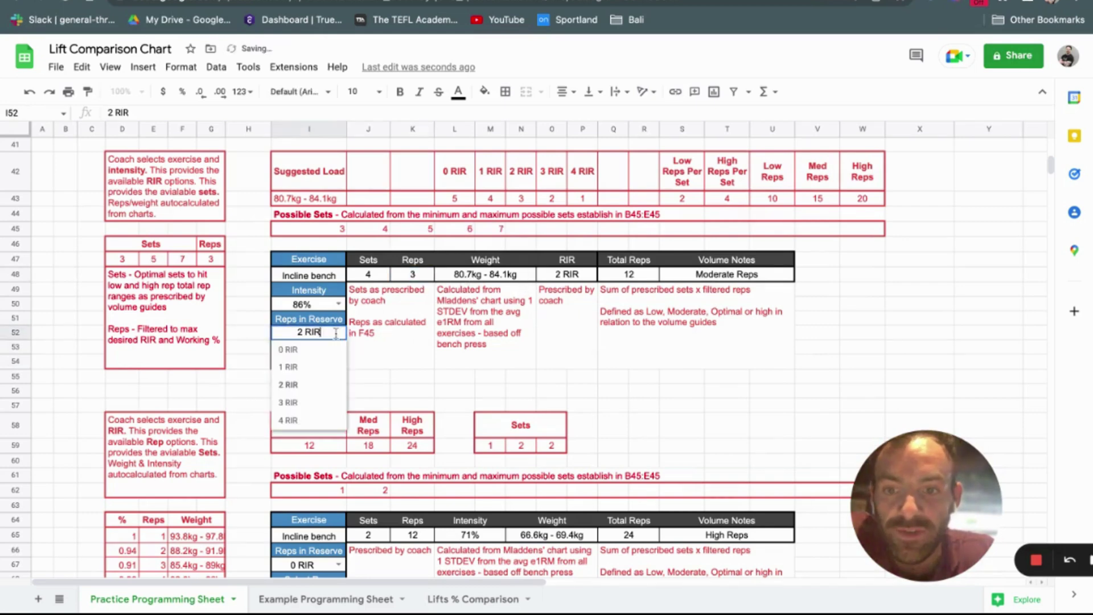
click(307, 349)
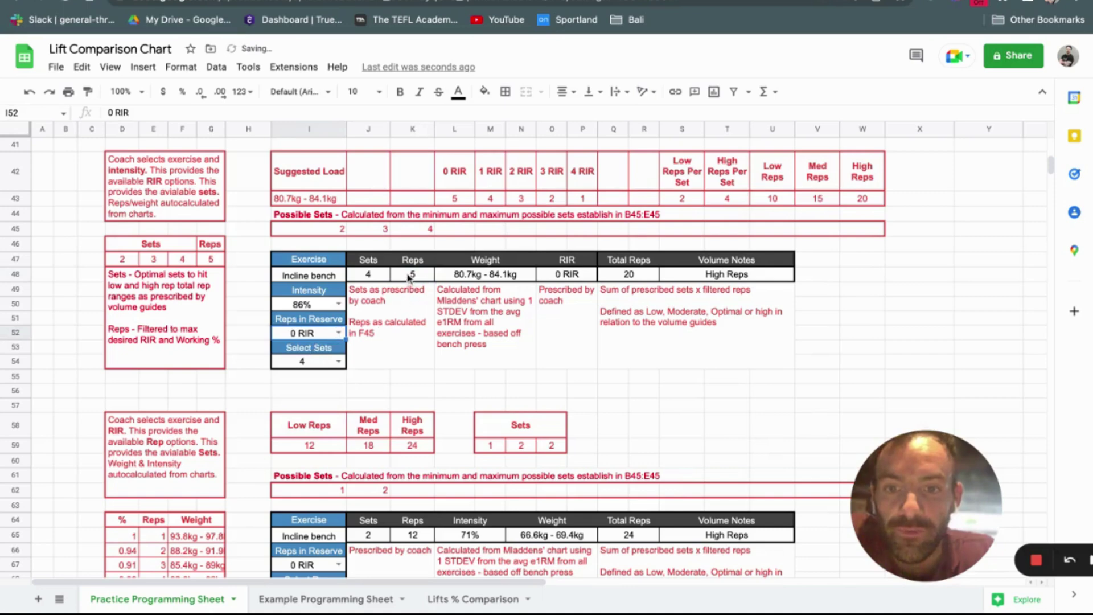
click(415, 275)
click(338, 333)
click(299, 367)
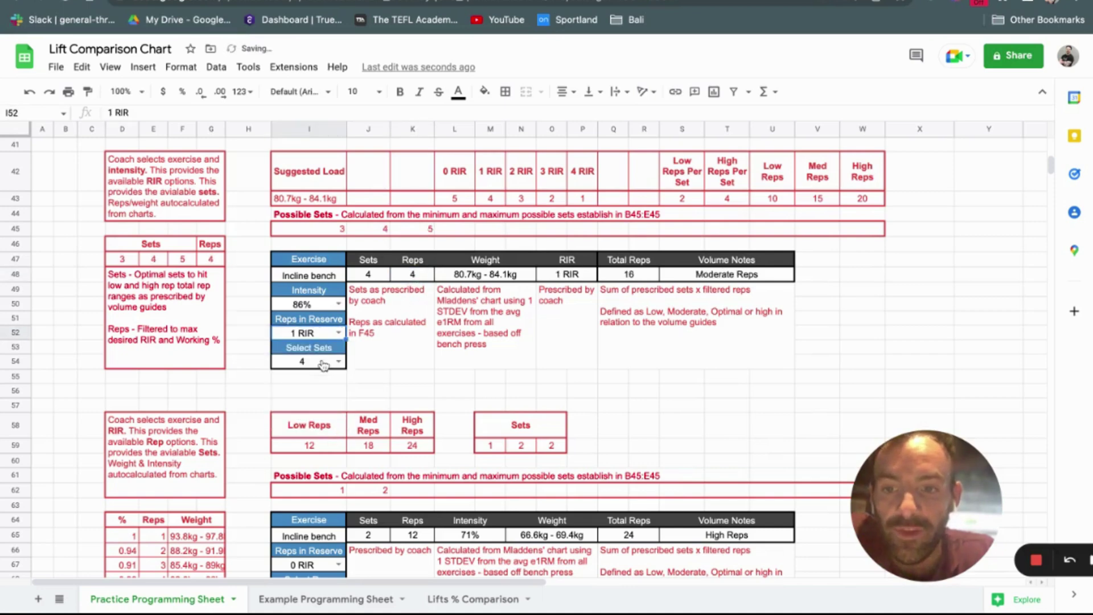
Set the second prescription block's Reps in Reserve to 3 RIR and its Select Sets value to 8
click(338, 333)
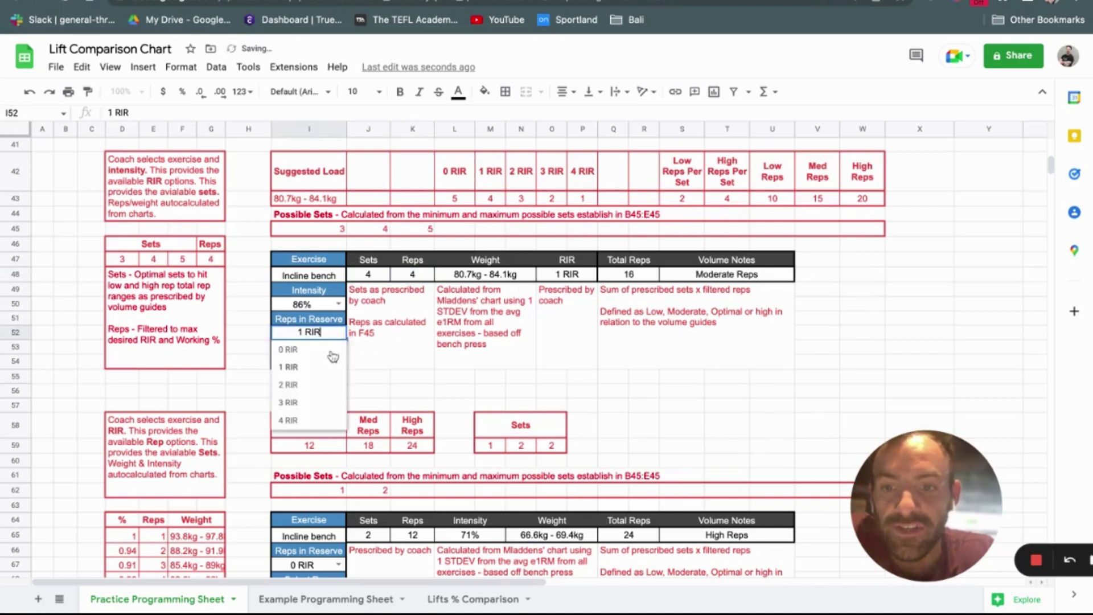
click(314, 403)
click(352, 340)
click(304, 281)
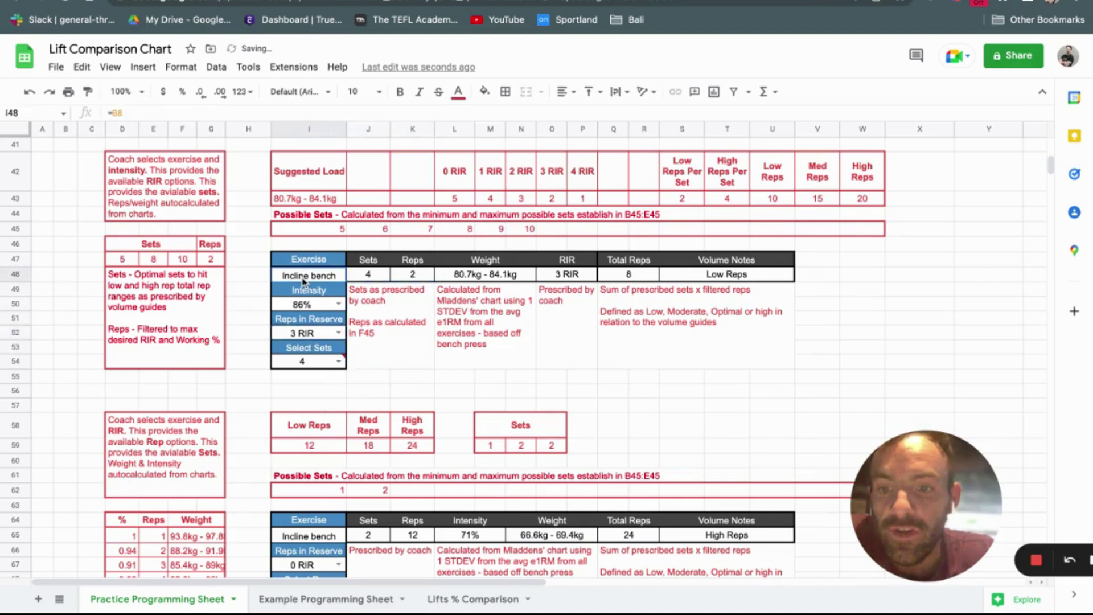
click(338, 362)
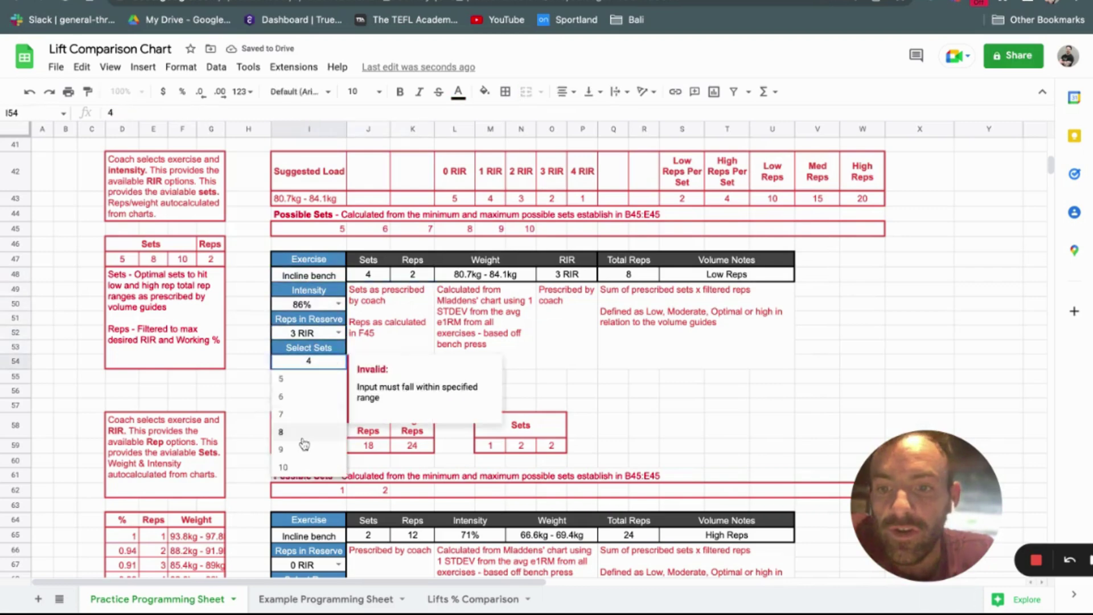
click(303, 439)
click(540, 392)
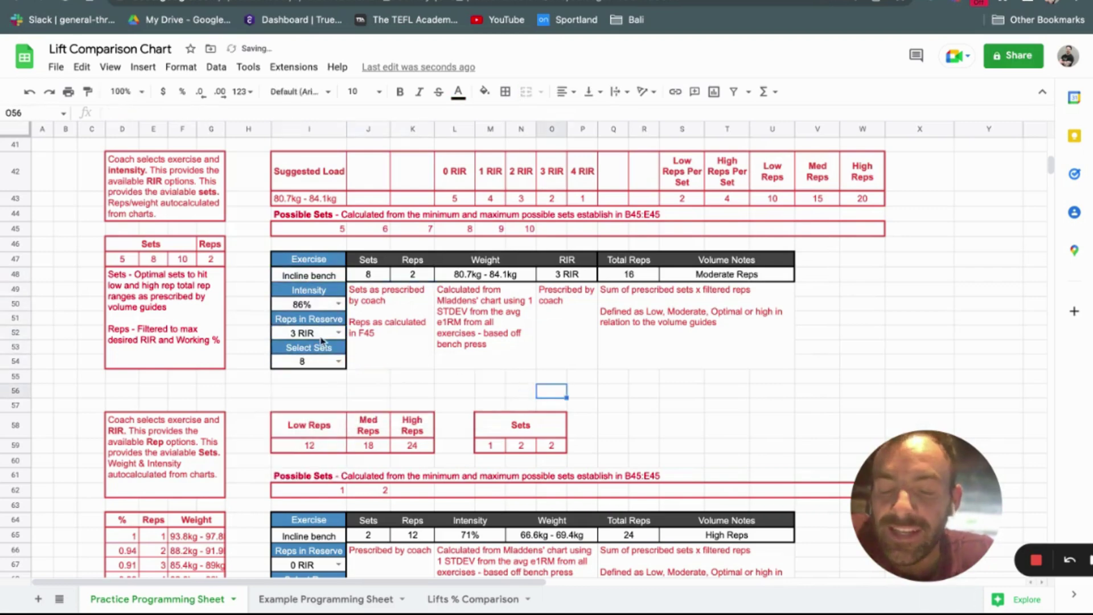
Set Reps in Reserve to 3 RIR in the third prescription block
scroll(369, 362, down, 5)
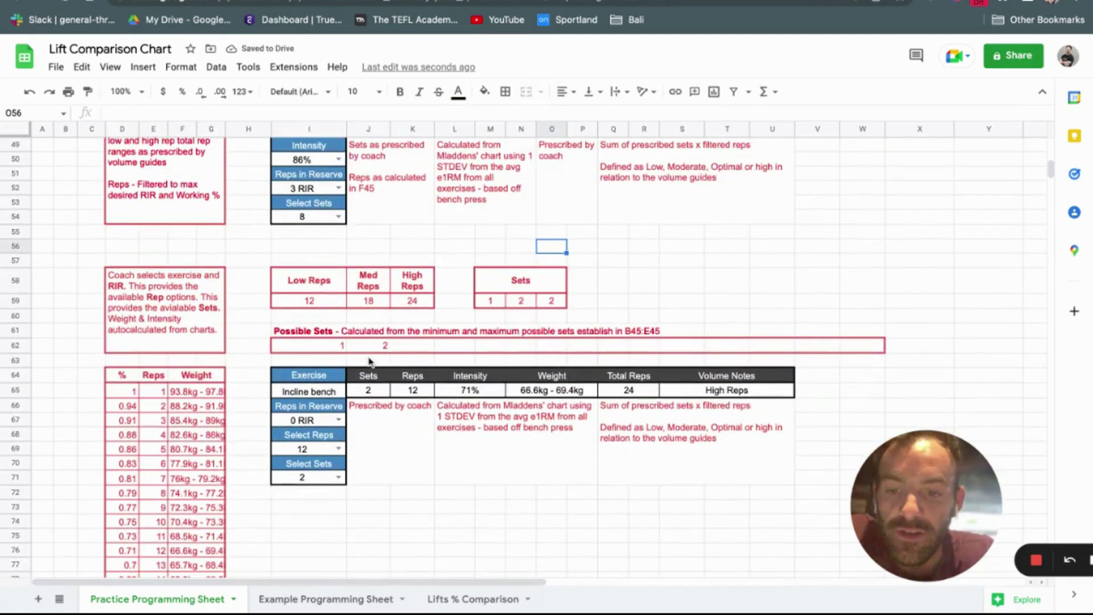
scroll(368, 362, down, 1)
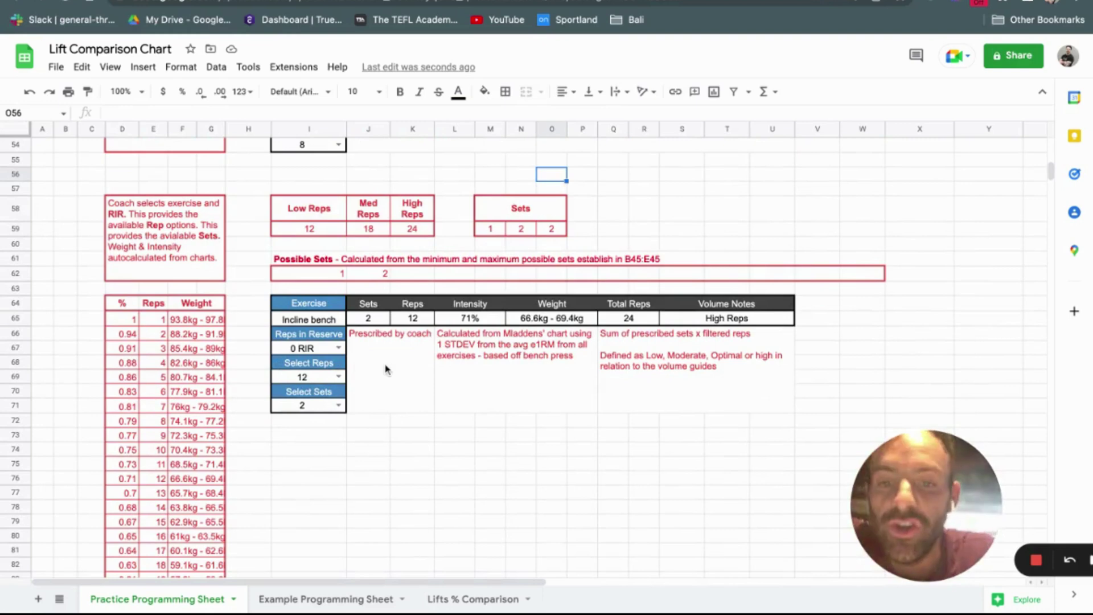
click(315, 336)
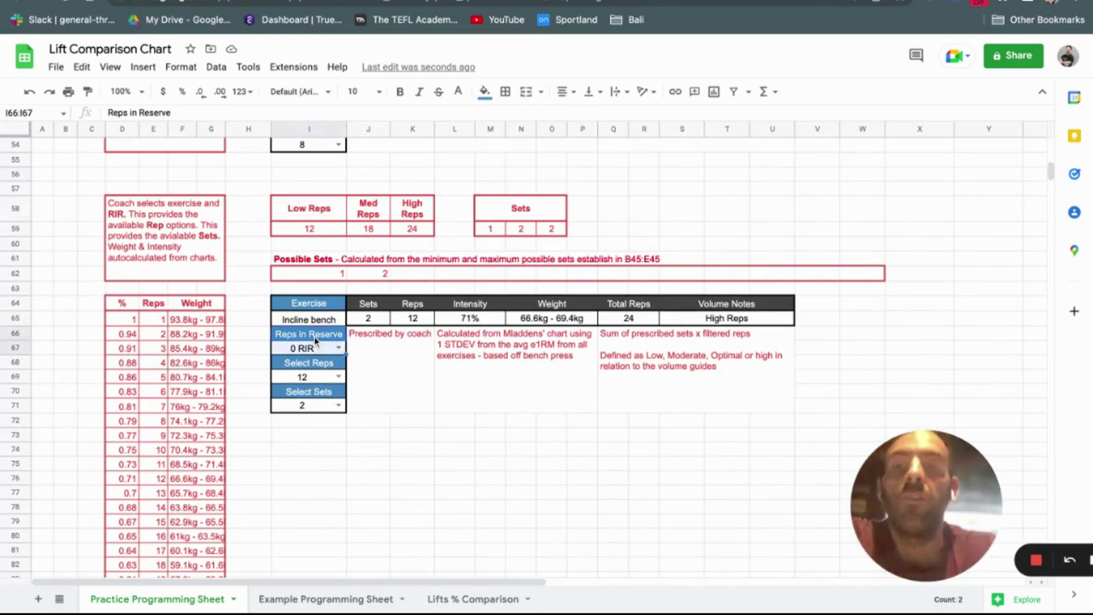
click(326, 365)
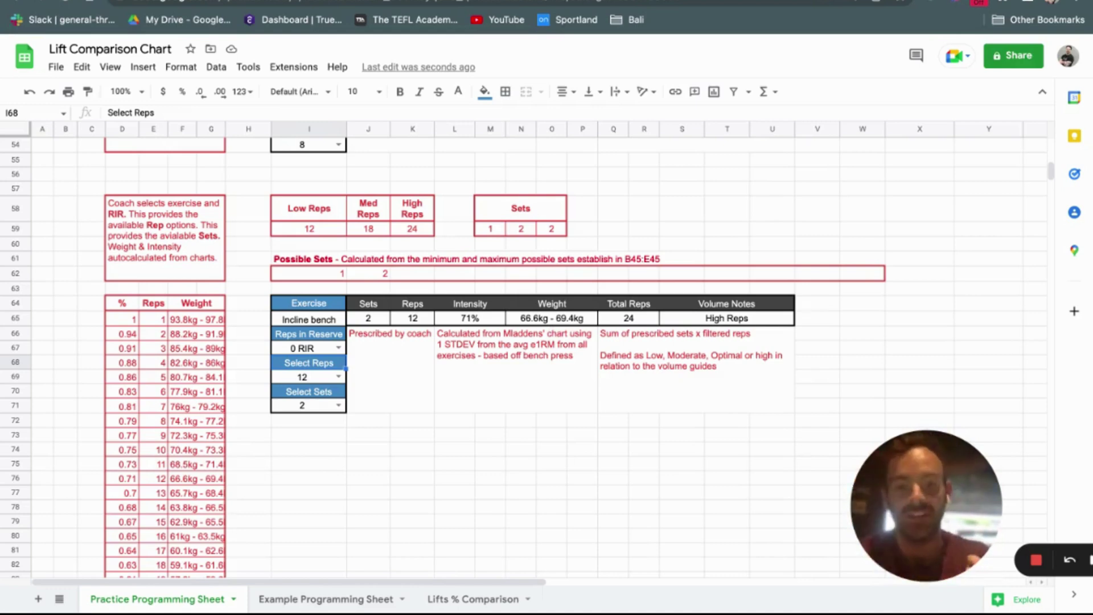
click(339, 348)
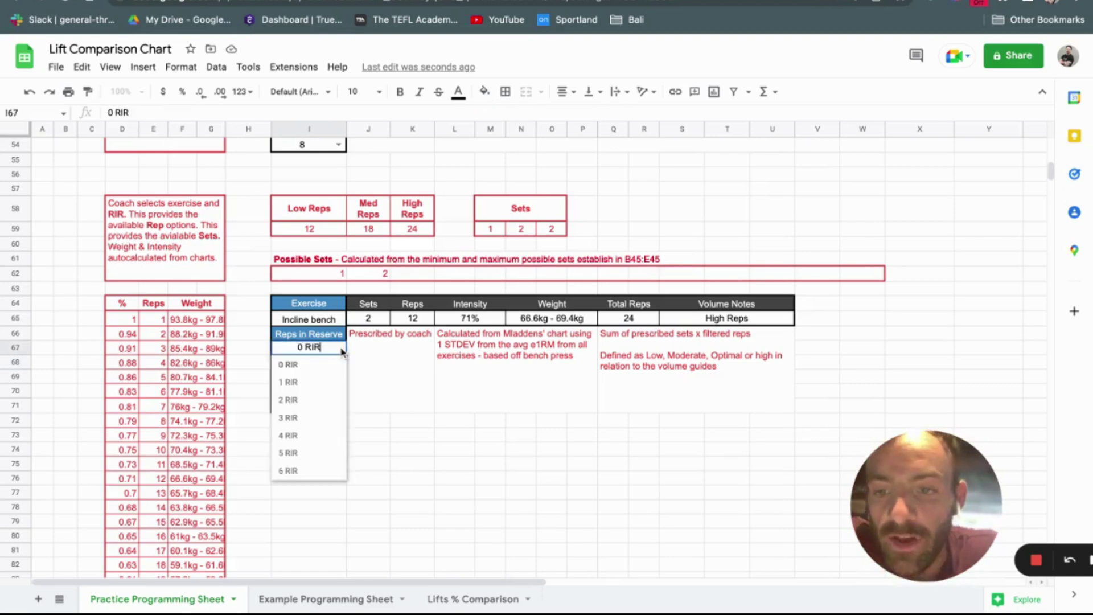
click(318, 425)
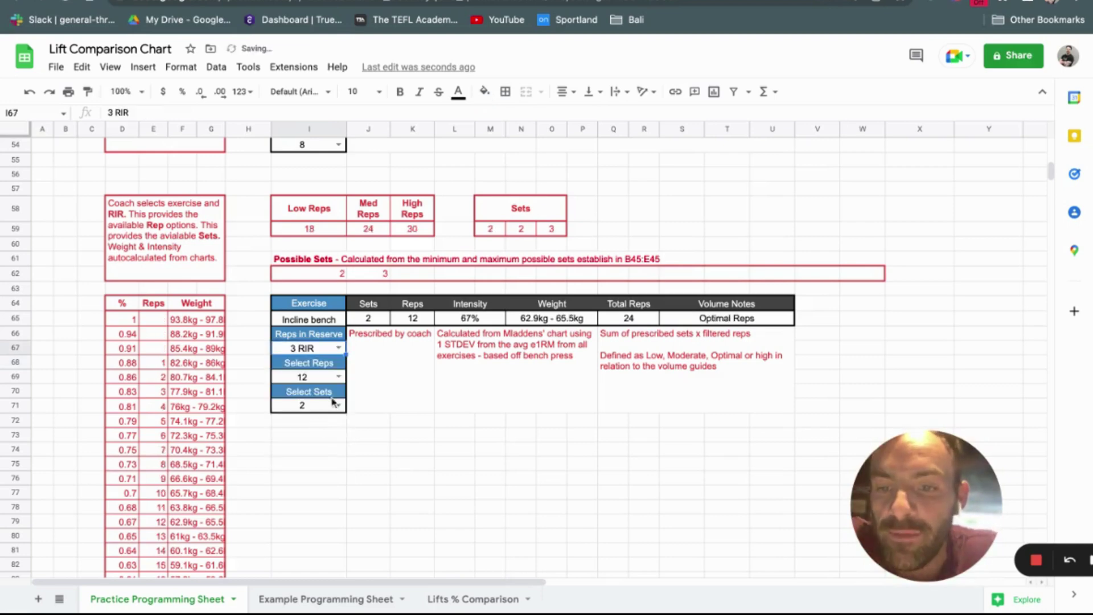
Try 17 reps and 1 set in the third prescription block and inspect its Intensity formula
click(339, 377)
scroll(305, 459, down, 1)
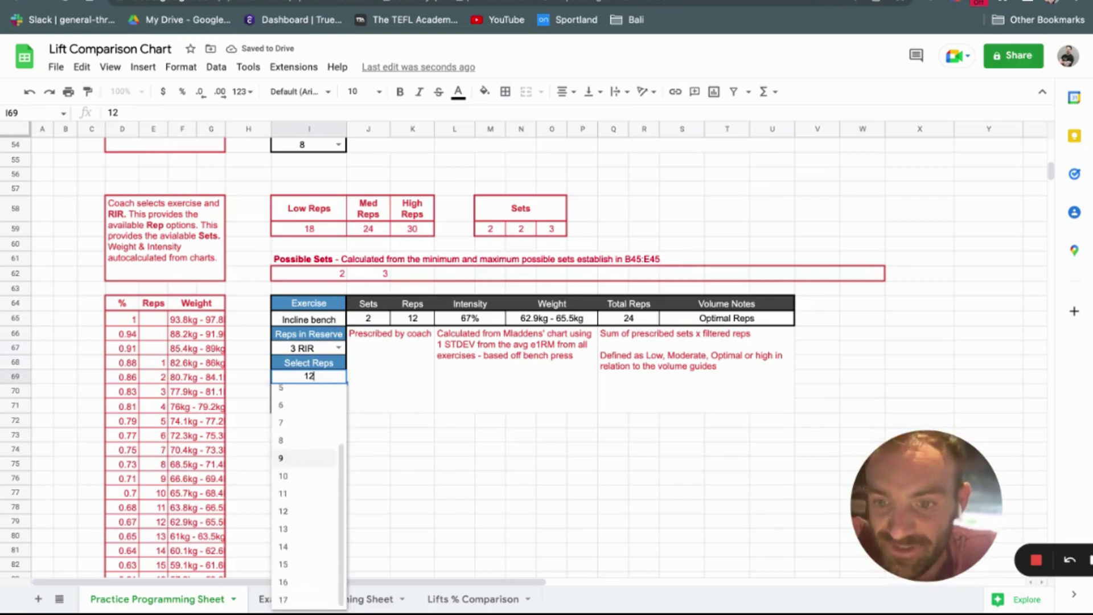
click(294, 599)
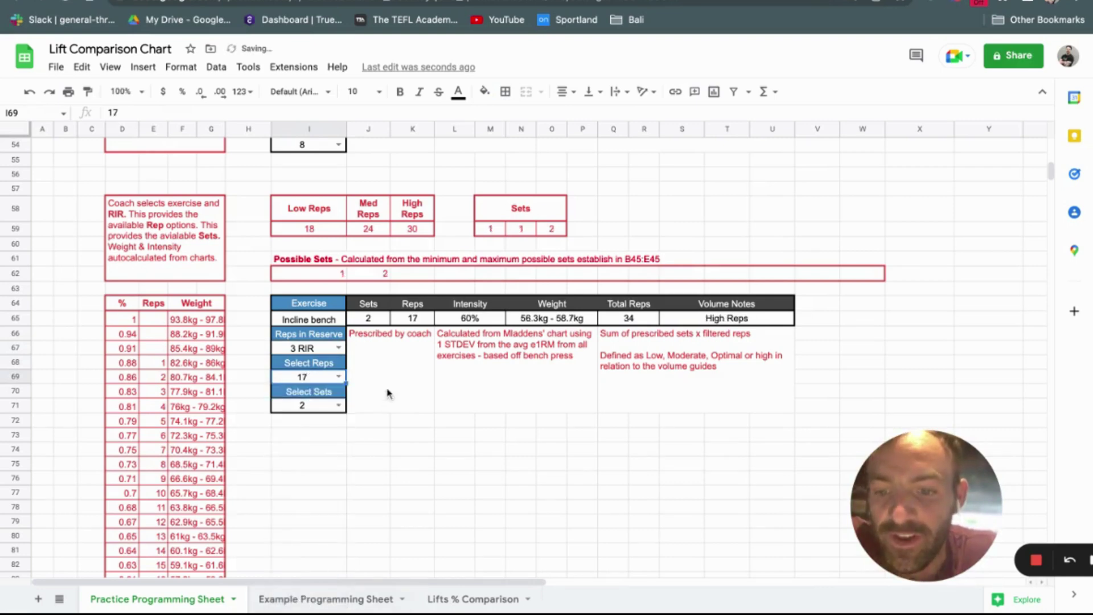
click(338, 405)
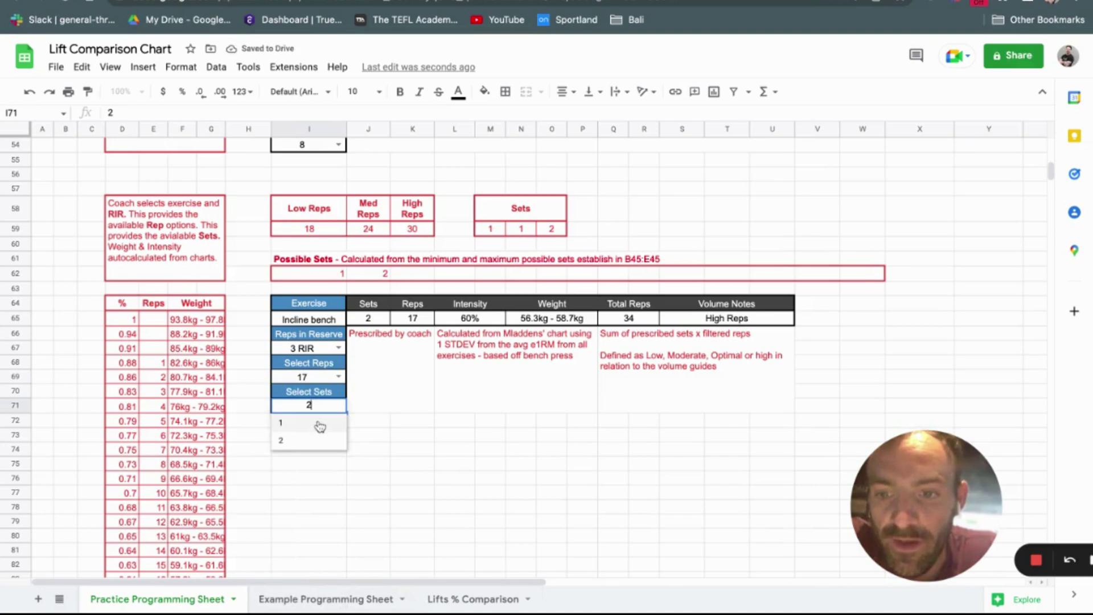
click(320, 427)
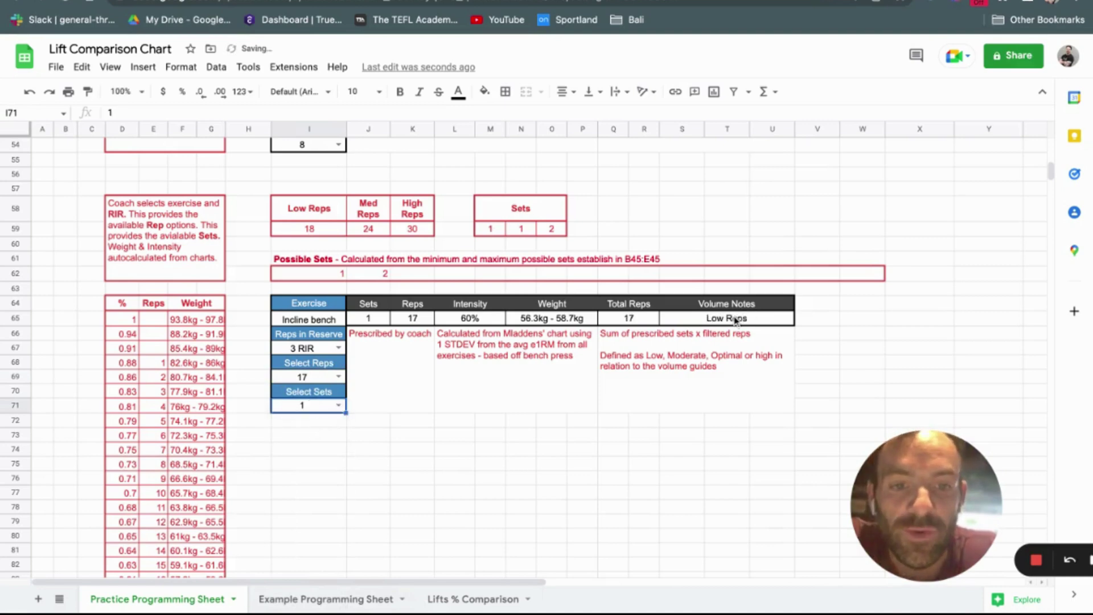
click(312, 351)
click(466, 323)
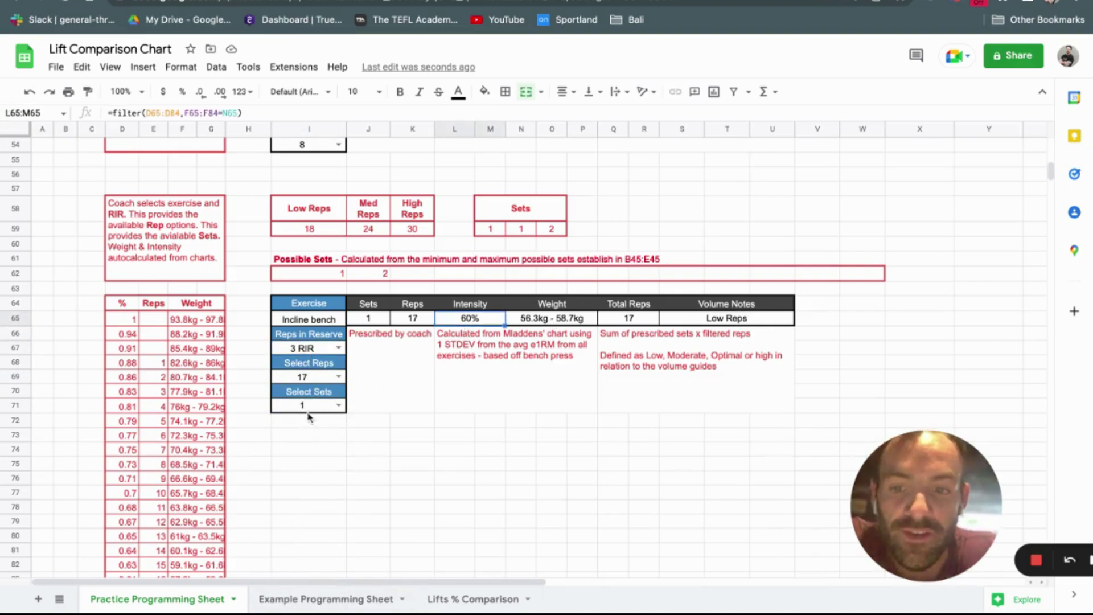
Set the third prescription block's Select Reps to 3, try 7 sets and settle on 3 sets
click(338, 376)
click(312, 436)
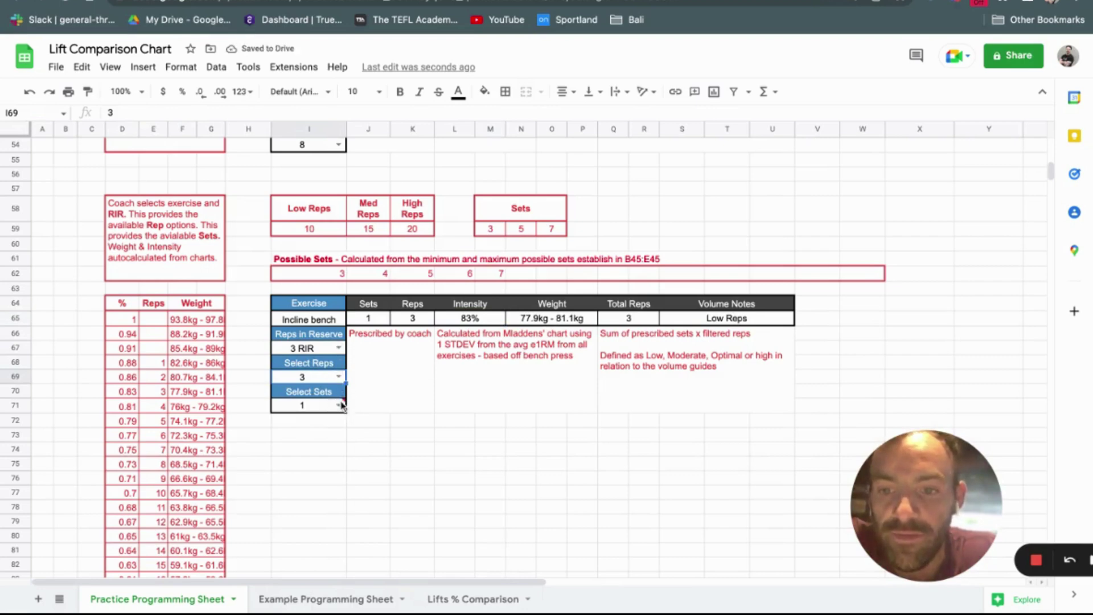
click(338, 404)
click(301, 494)
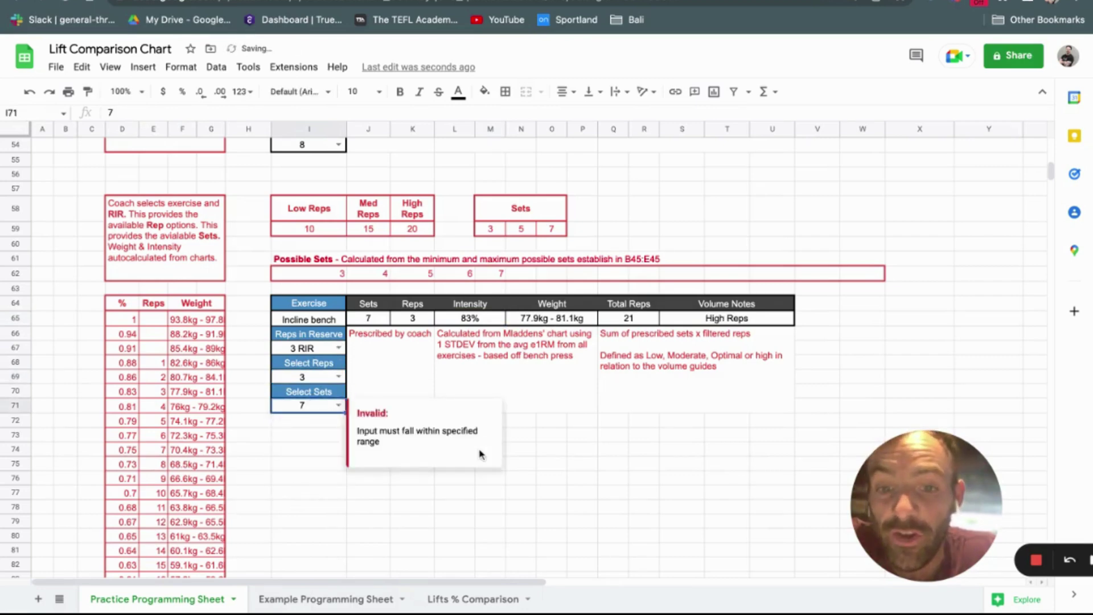
click(551, 435)
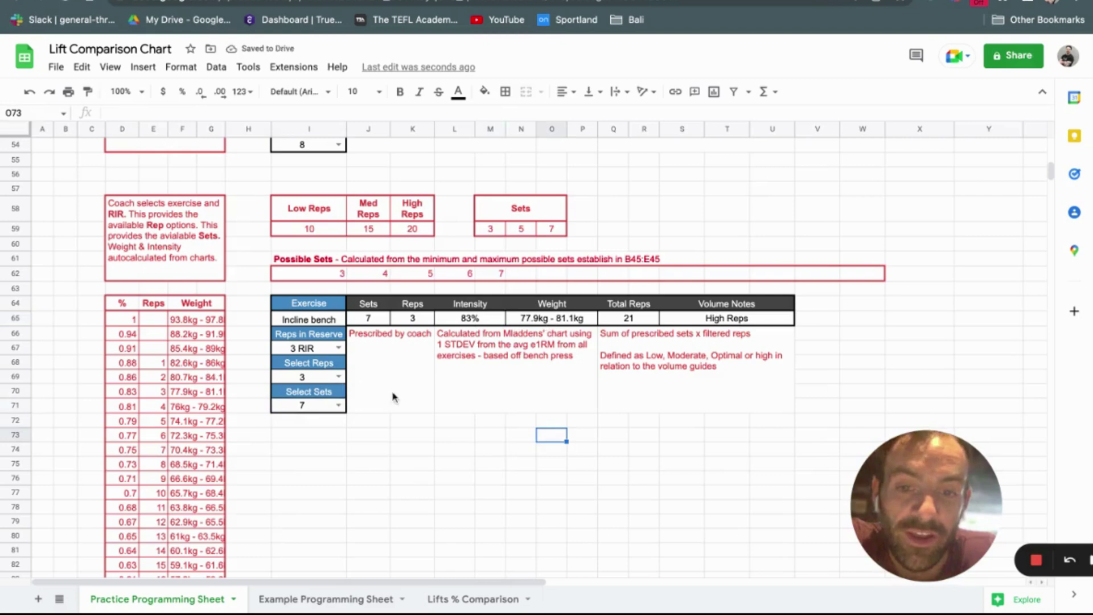
click(339, 404)
click(310, 428)
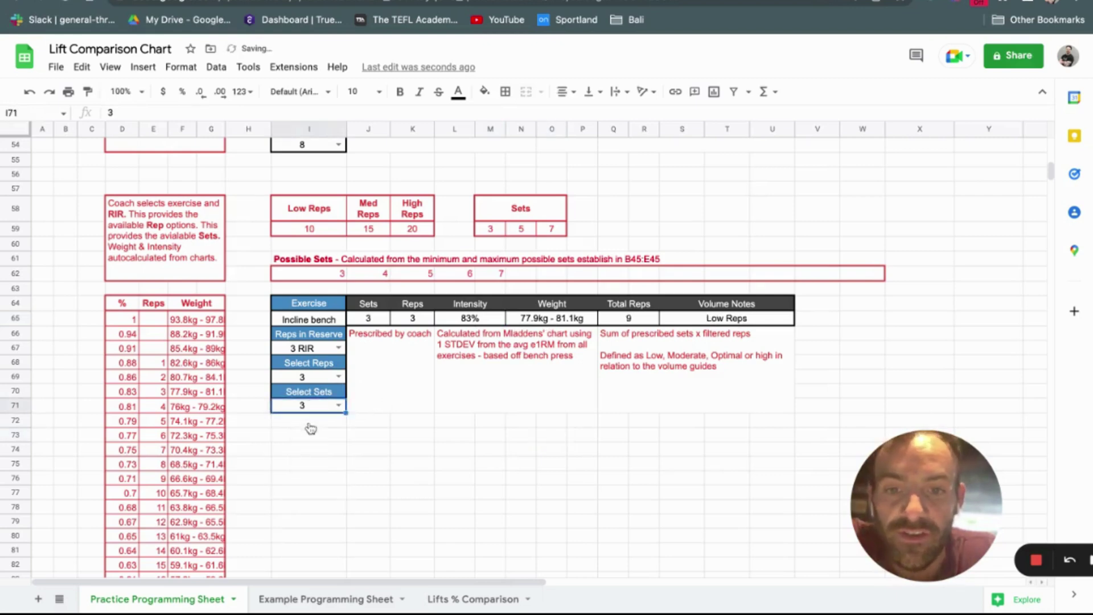
Try 4 RIR in the third prescription block and settle on 1 RIR
click(339, 348)
click(288, 435)
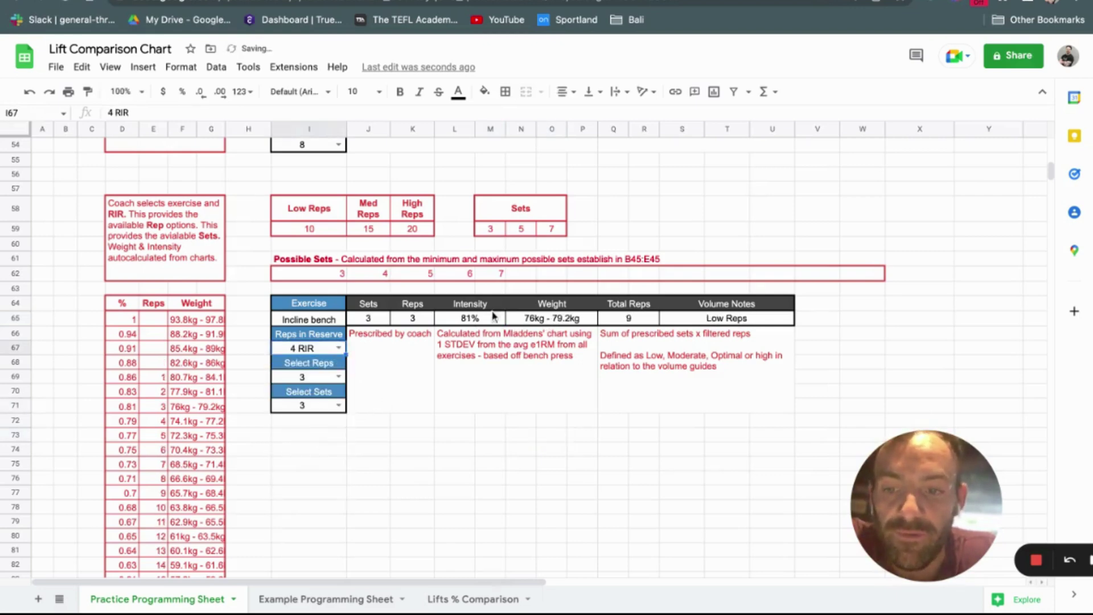
click(339, 347)
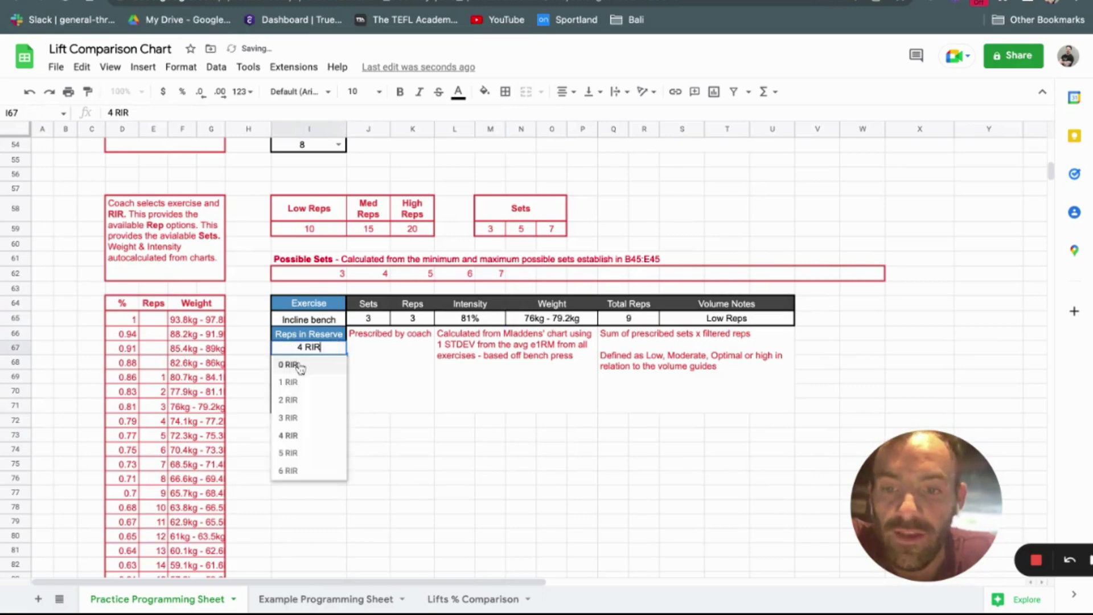
click(288, 382)
Review the intensity and RIR chart, view the Example Programming Sheet and return to the first block on the Practice Programming Sheet
scroll(428, 422, up, 13)
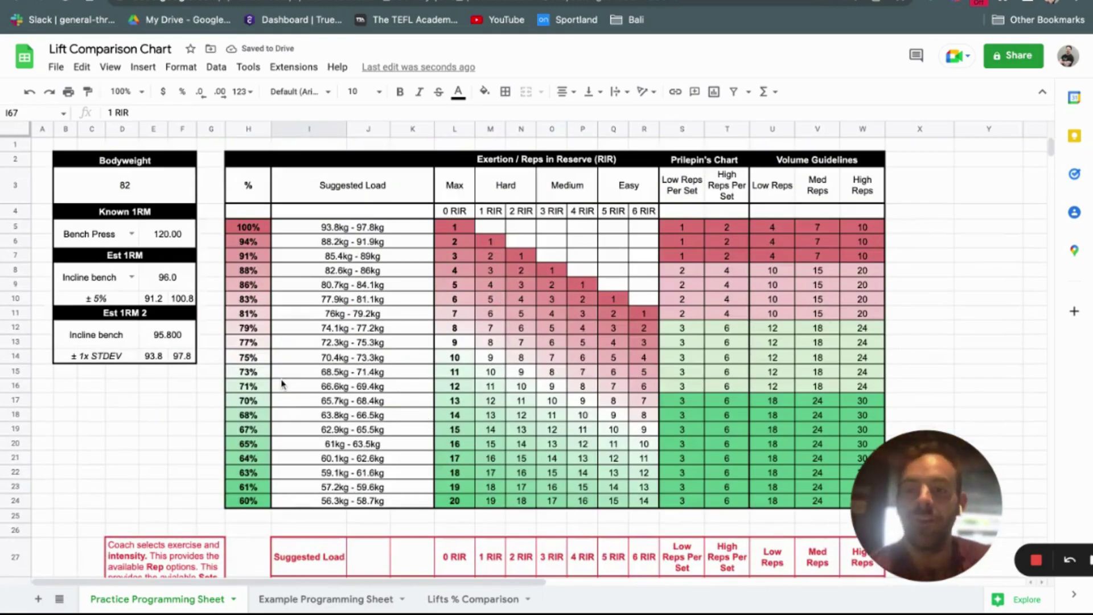
click(325, 598)
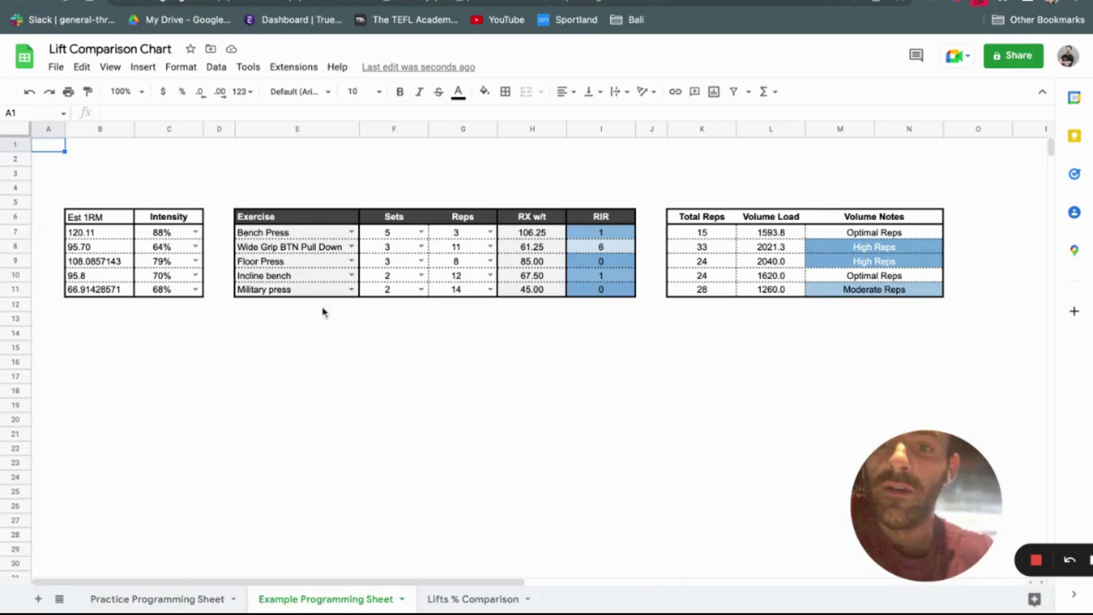
click(165, 598)
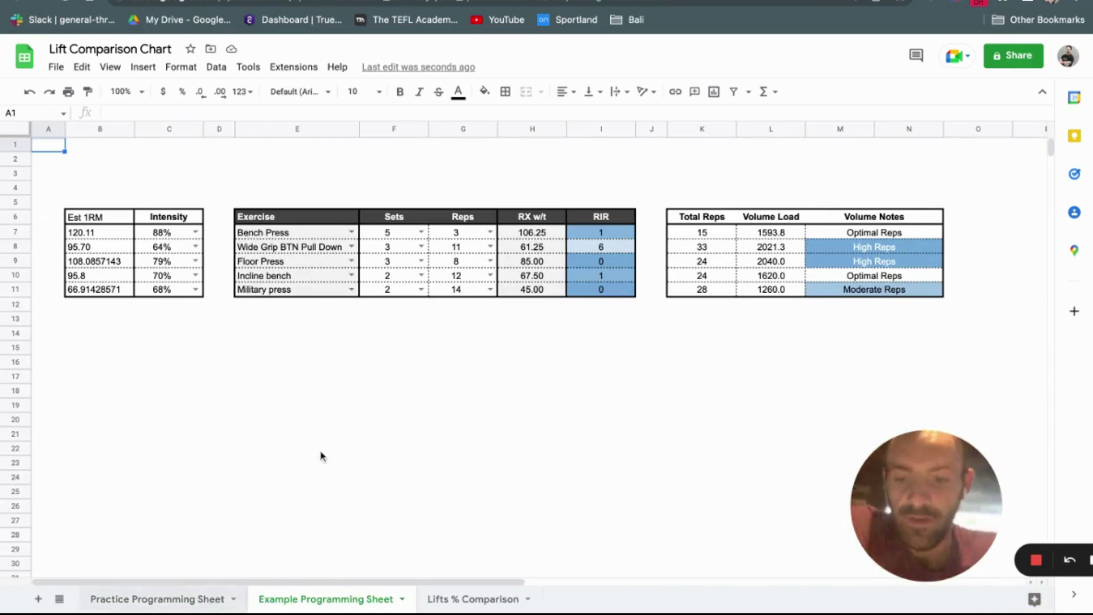
scroll(413, 363, down, 5)
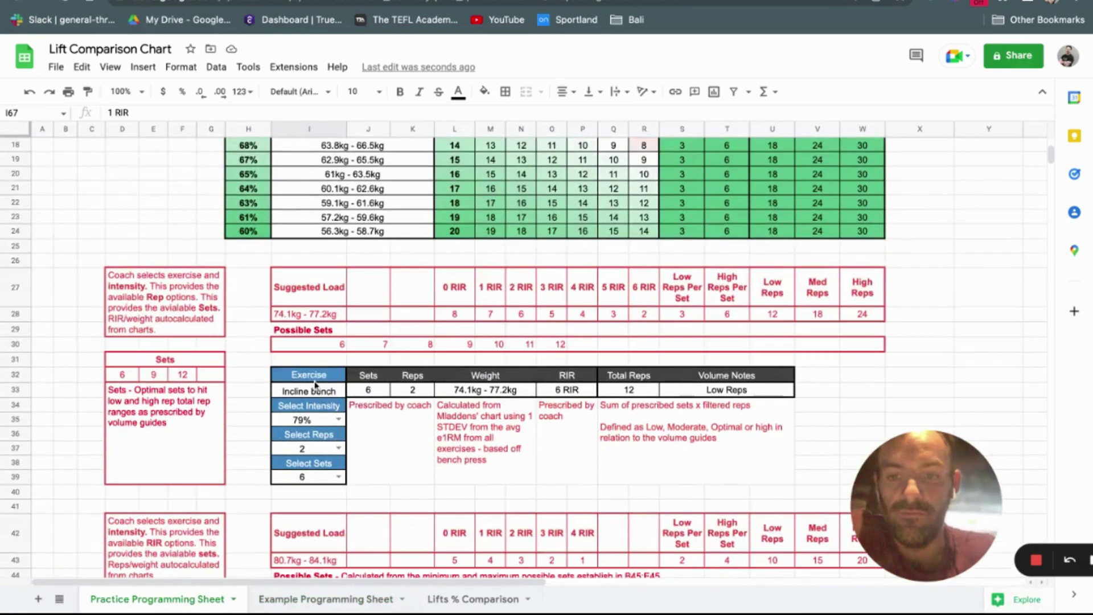
Select the first prescription block's exercise, intensity, reps and sets cells, I32:I39
click(314, 375)
key(shift+Down)
key(shift+Down)
key(shift+Down)
key(shift+Down)
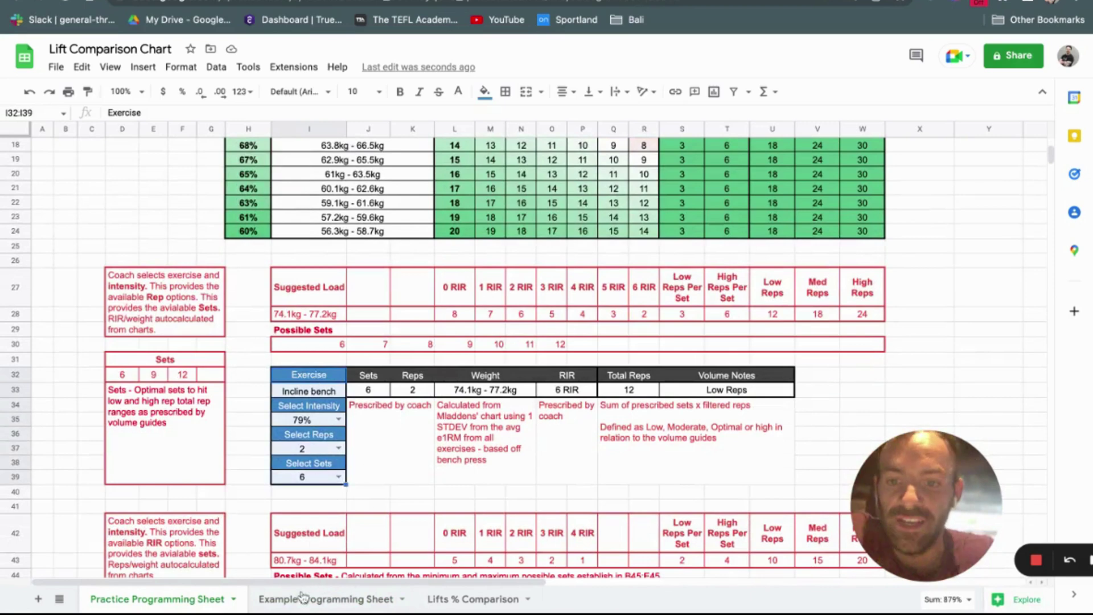
On the Example Programming Sheet, set the Bench Press intensity to 77% and check its Sets cell
click(319, 598)
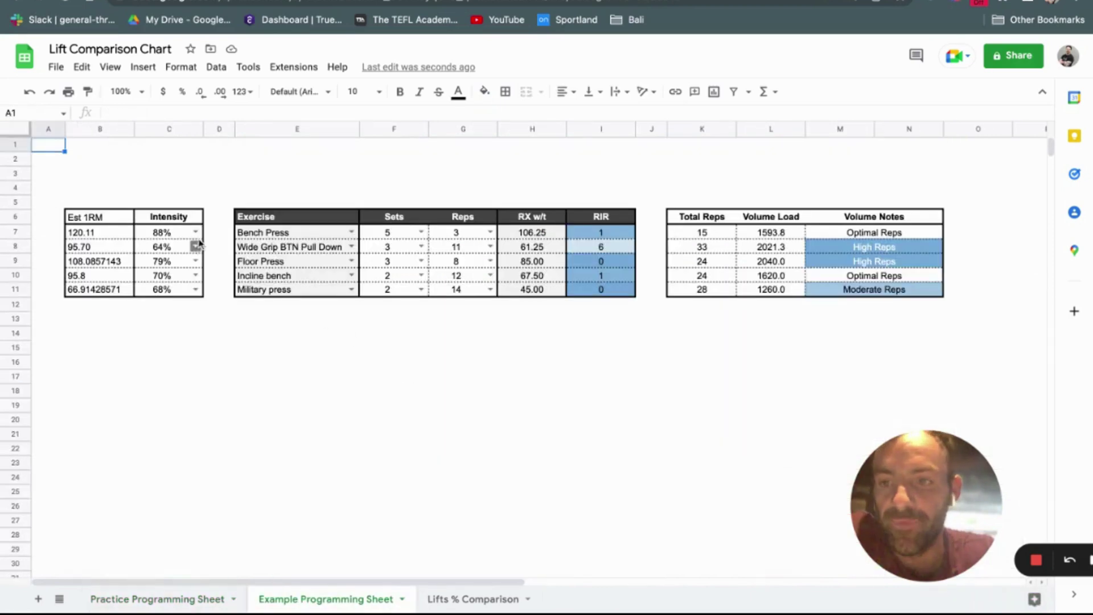
click(341, 236)
click(195, 232)
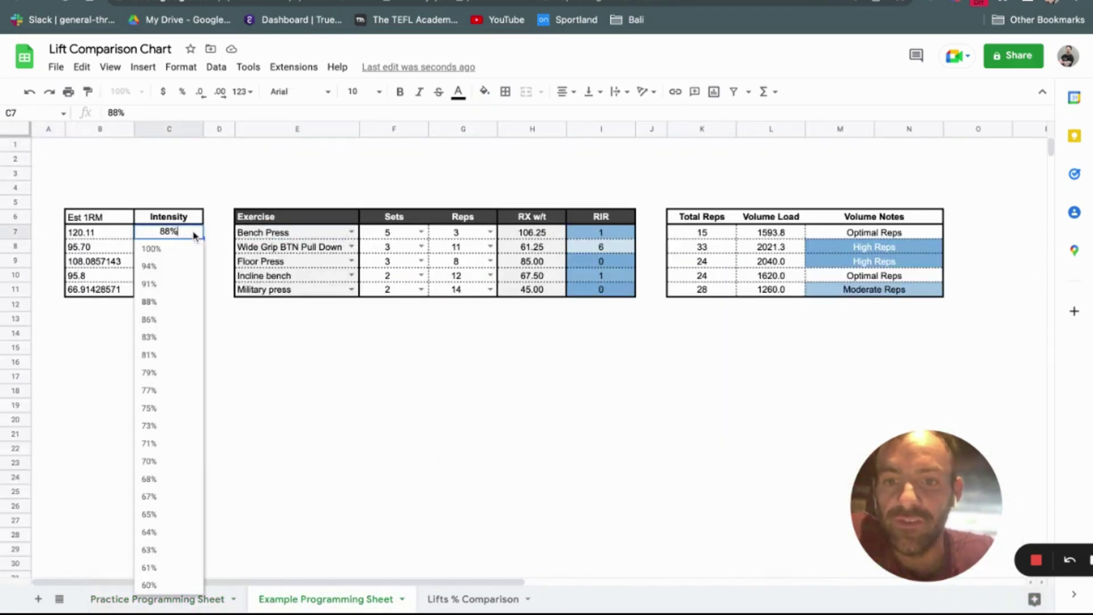
click(172, 401)
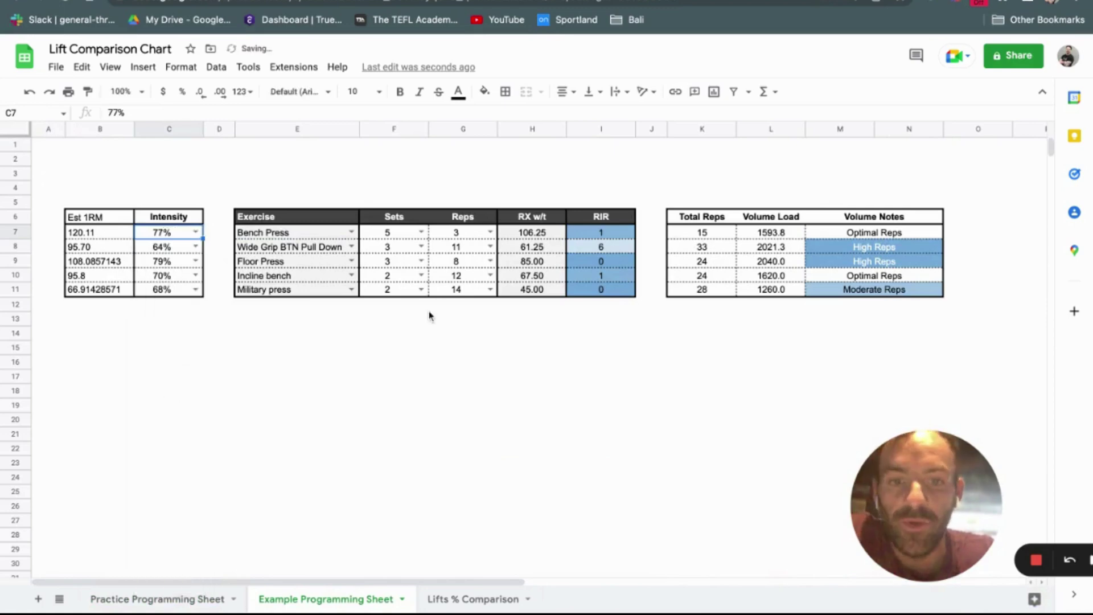
click(422, 235)
click(409, 266)
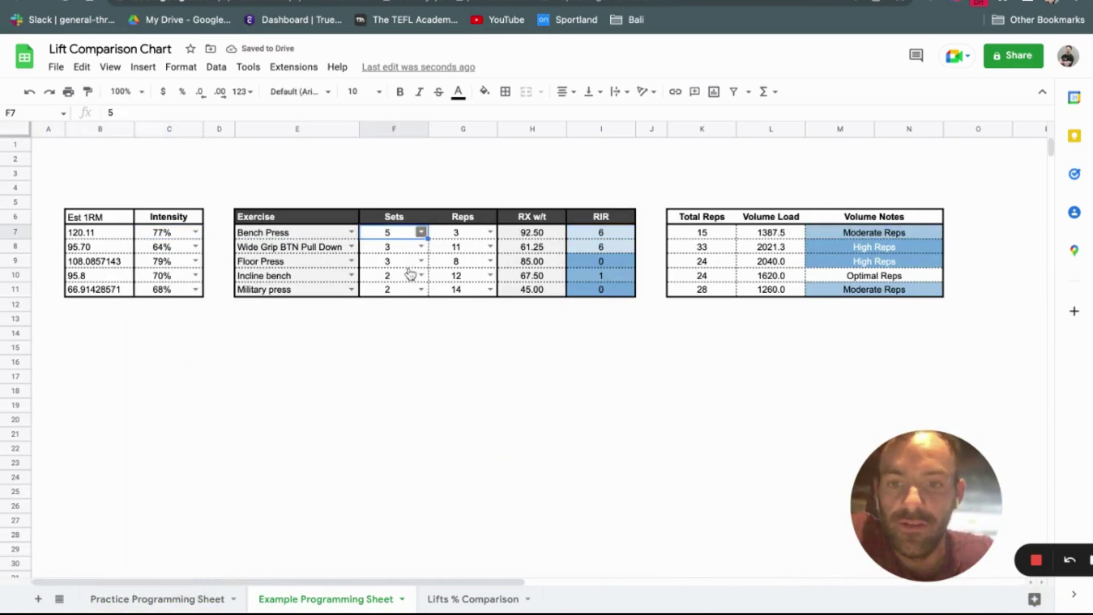
Inspect the Bench Press row's RX w/t, RIR and Volume Notes formulas
click(524, 234)
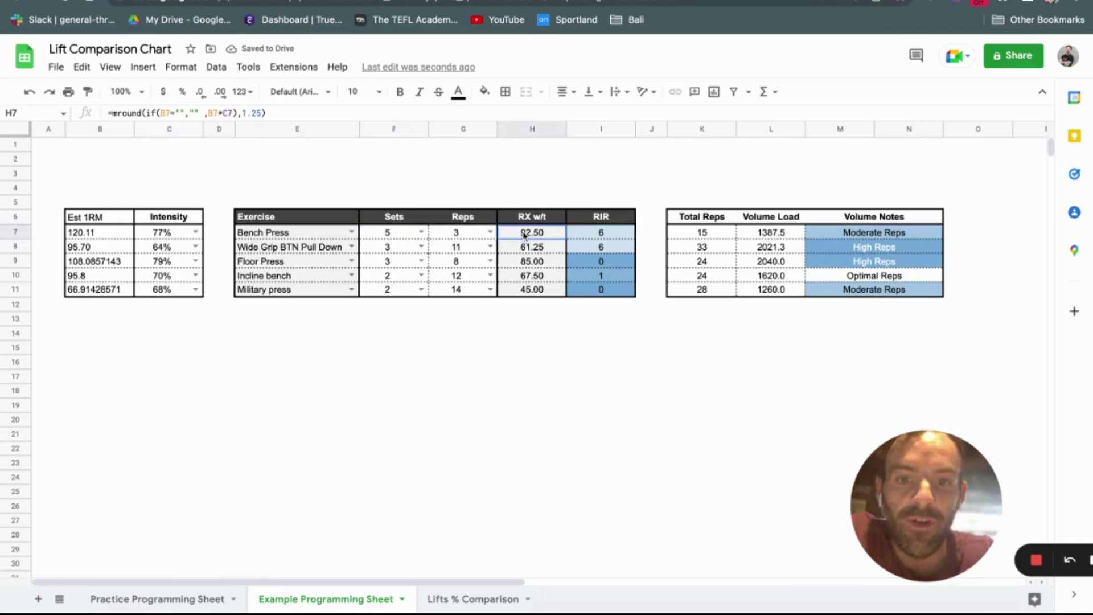
click(604, 236)
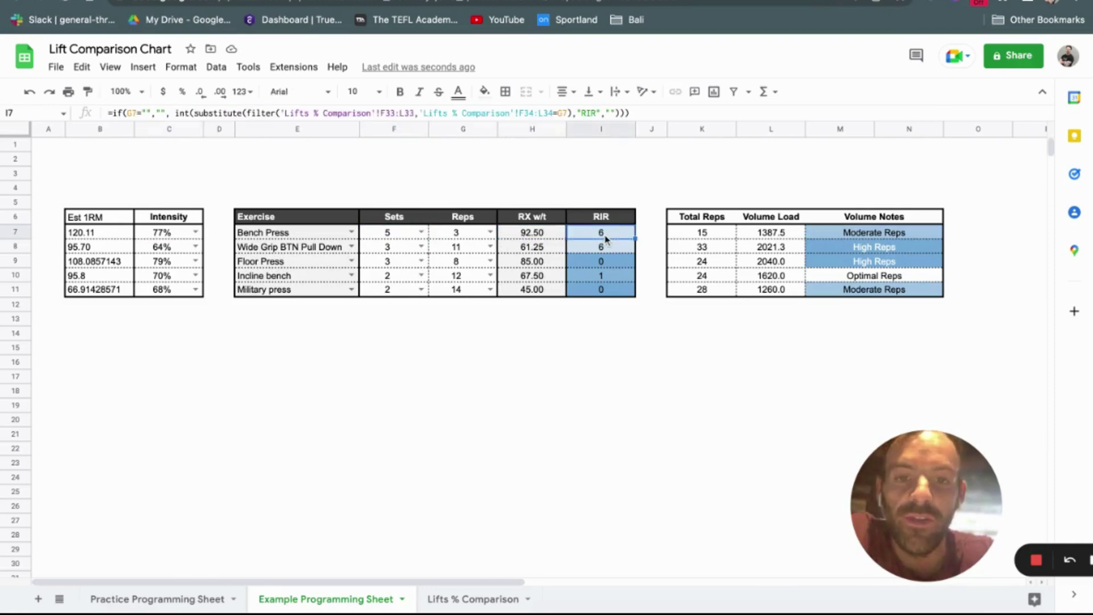
click(836, 236)
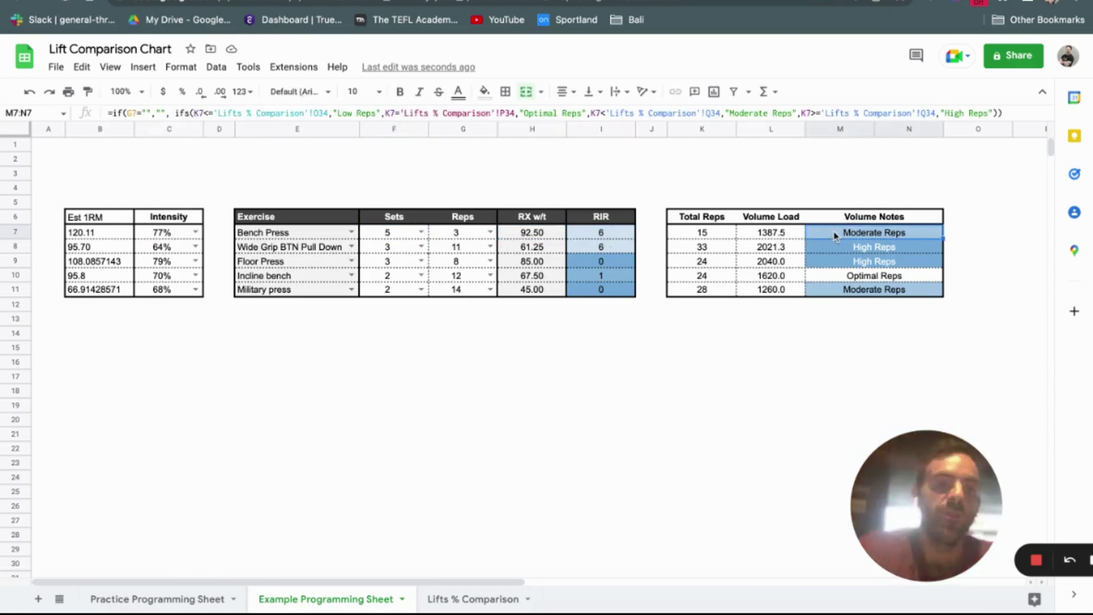
click(445, 377)
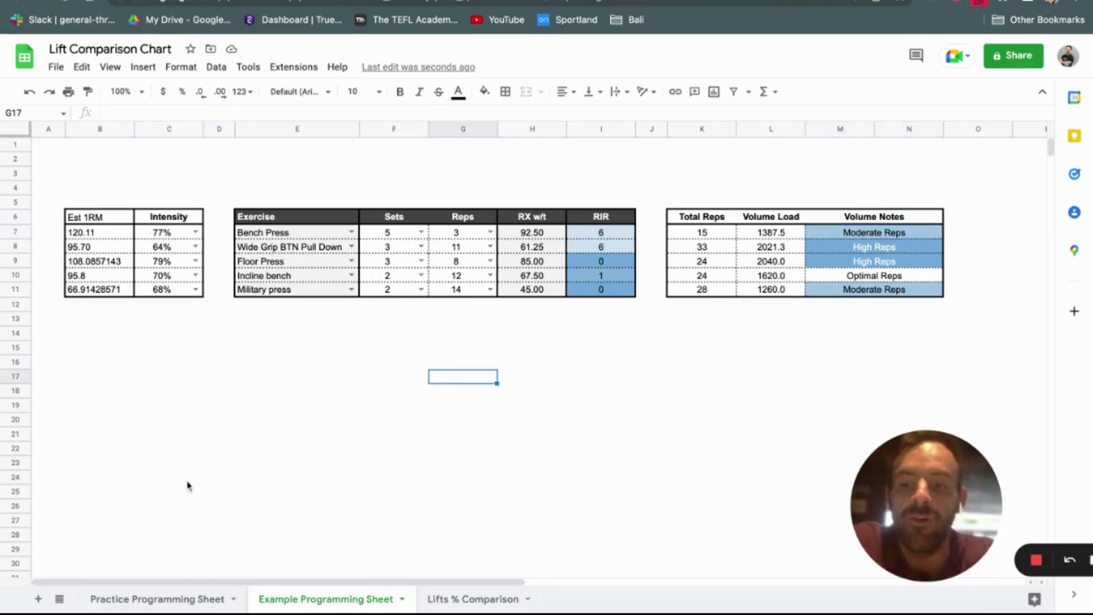
Return to the third prescription block on the Practice Programming Sheet and inspect its exercise, RIR, reps and sets cells
click(194, 598)
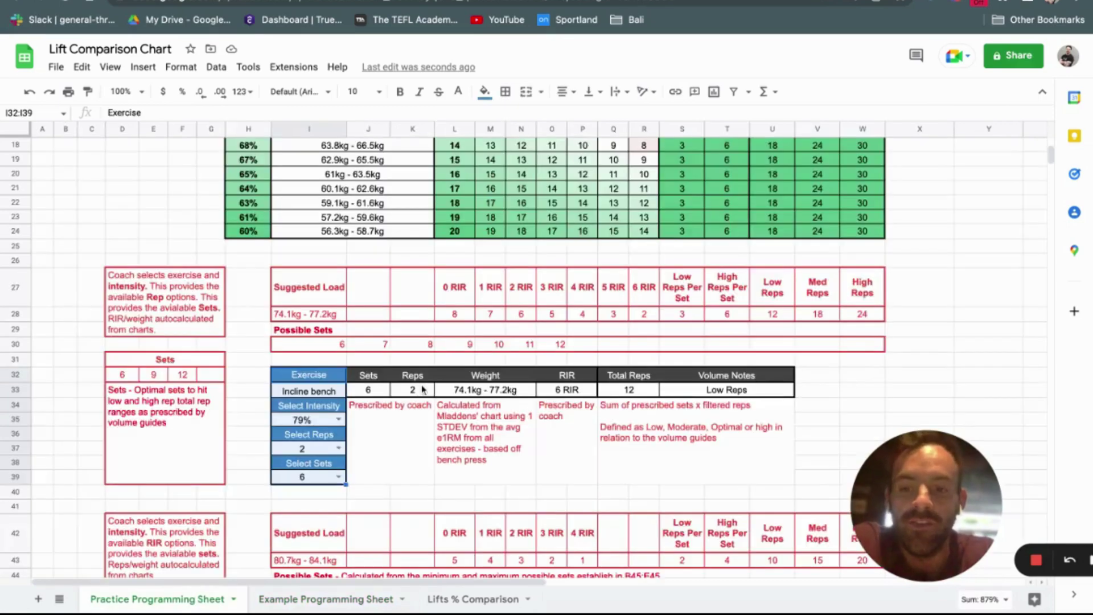
scroll(421, 388, down, 15)
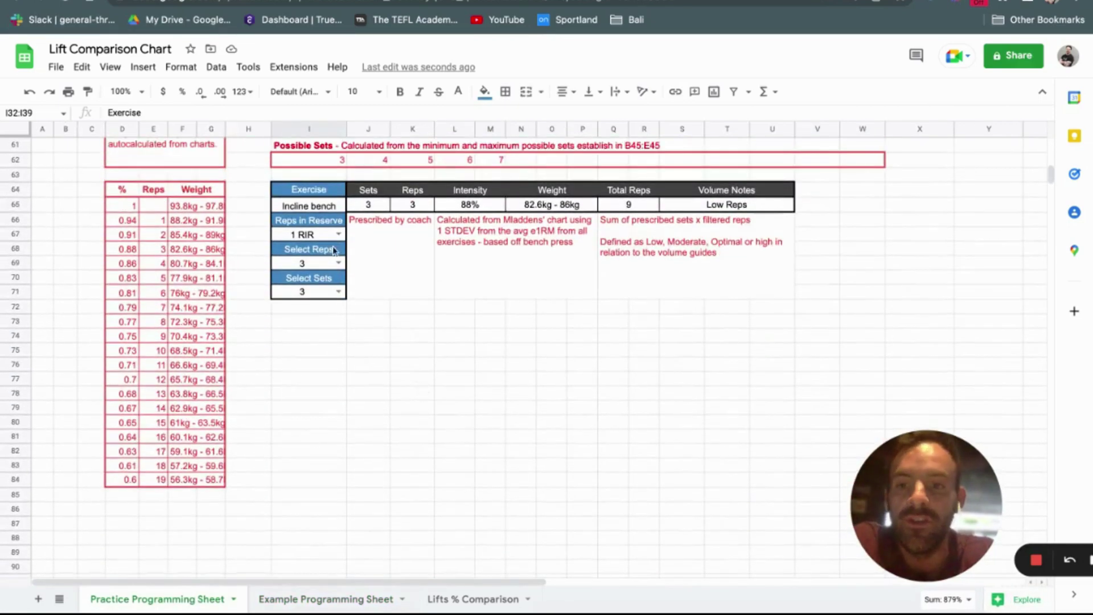
click(306, 207)
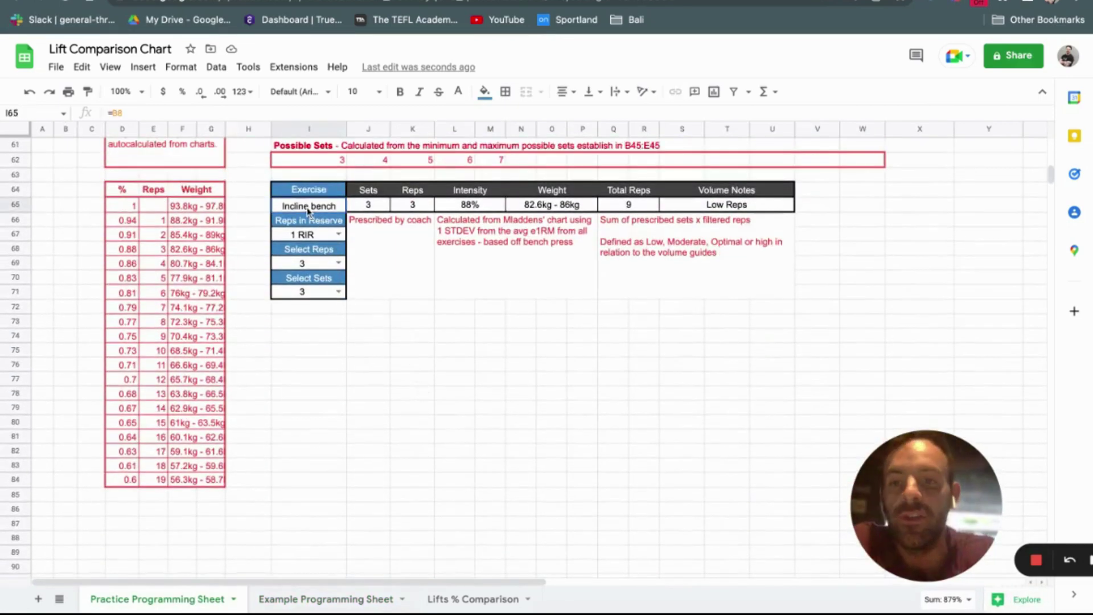
click(323, 238)
click(334, 248)
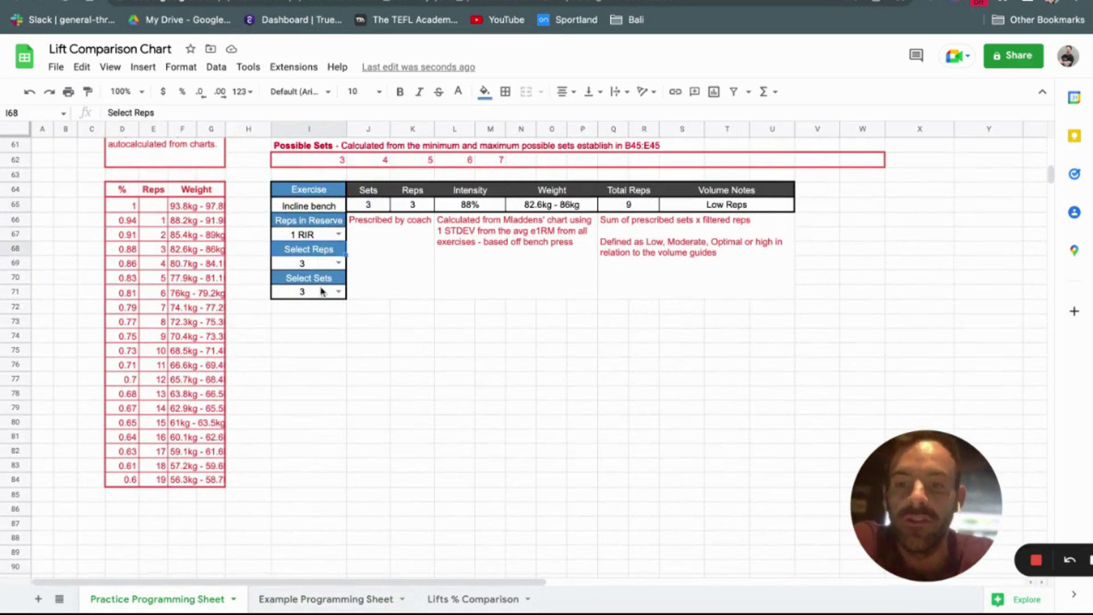
click(322, 292)
Review the intensity and RIR chart with its volume guidelines, and the second prescription block below it
scroll(380, 314, up, 2)
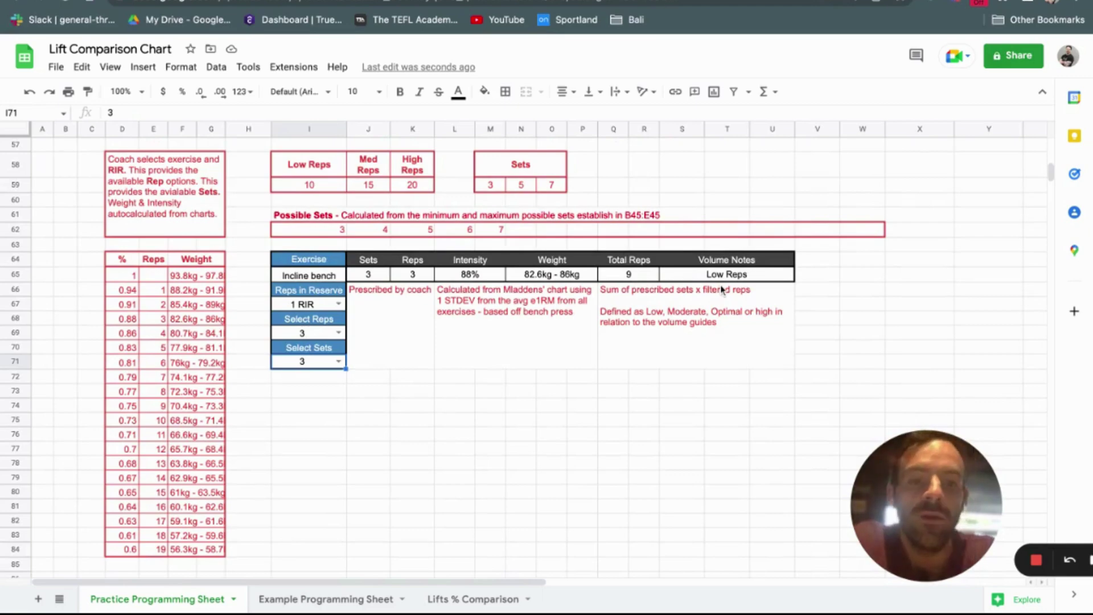
scroll(749, 284, up, 15)
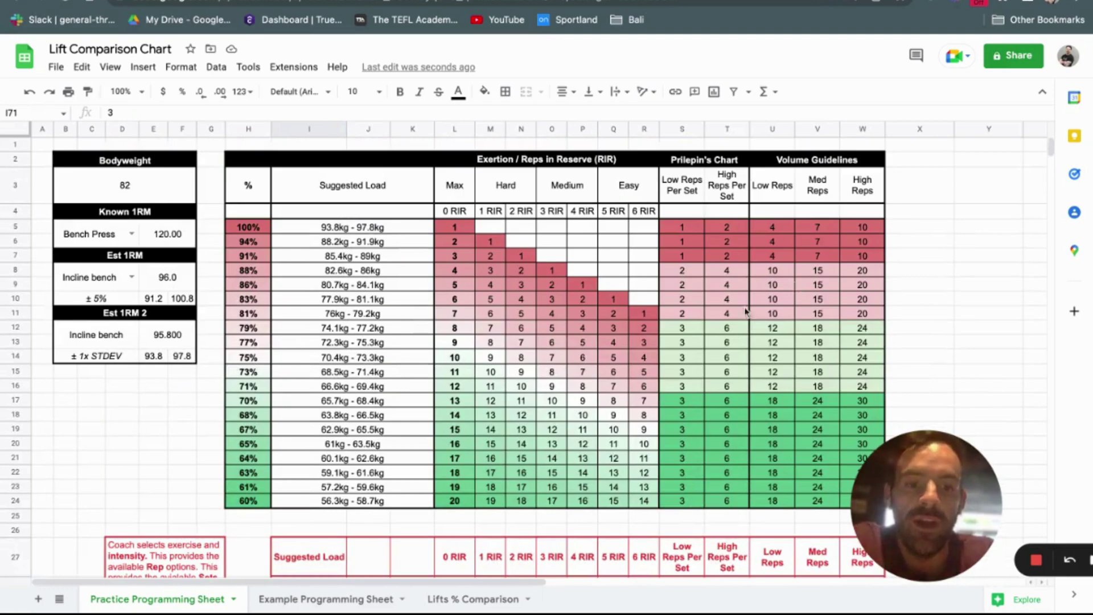
scroll(681, 354, down, 8)
scroll(681, 354, down, 3)
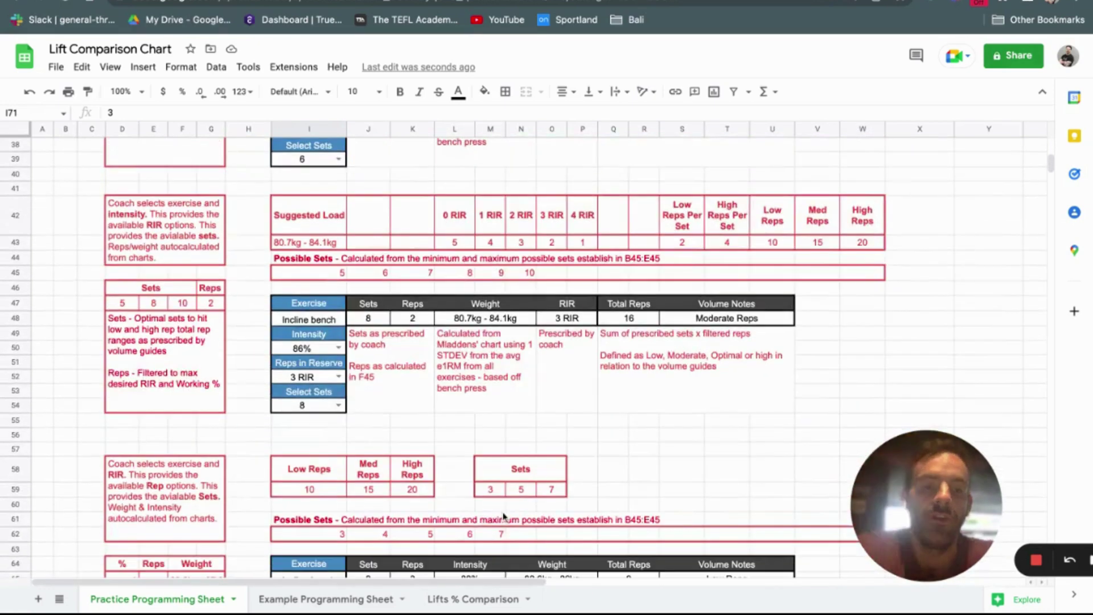
On the Lifts % Comparison sheet, select the exercise list from Bench Press to Preacher Curl, A2:A22
click(473, 599)
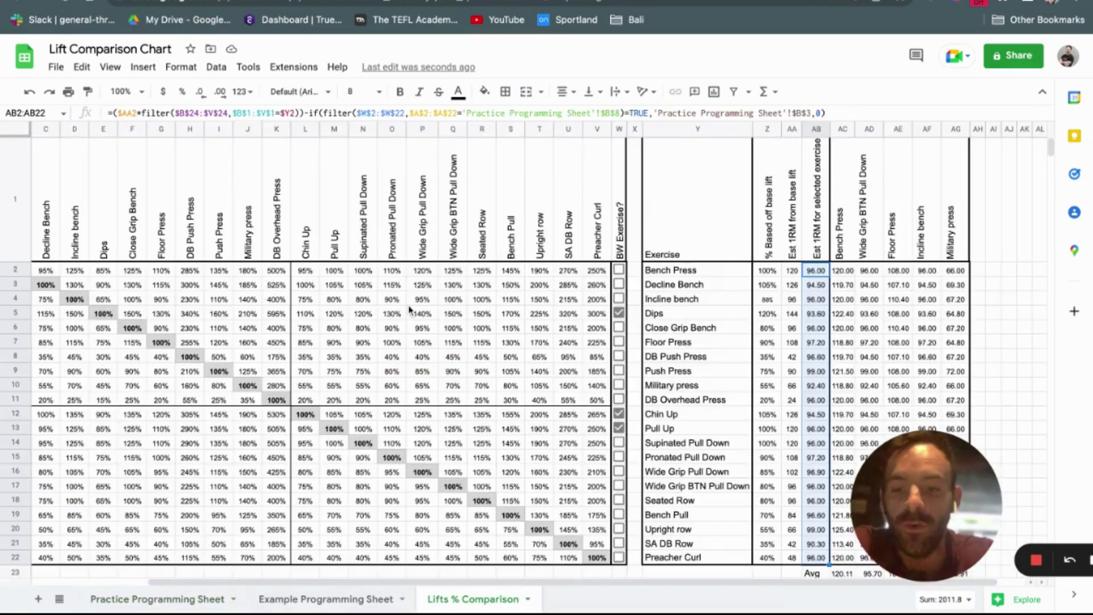
scroll(408, 305, down, 2)
scroll(409, 305, left, 2)
scroll(408, 305, up, 2)
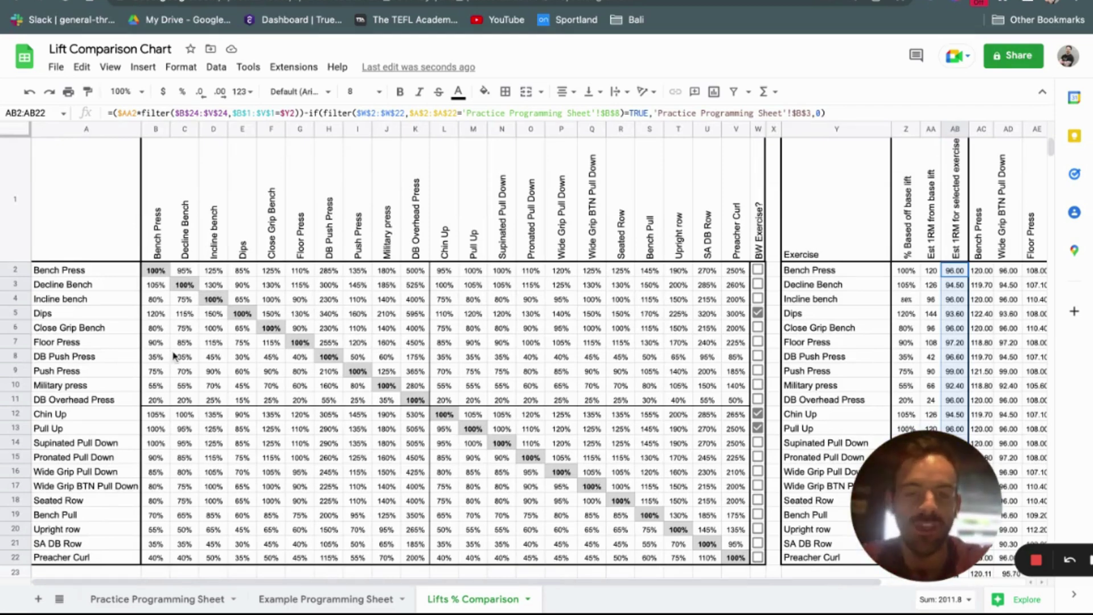
click(68, 272)
key(shift+Down)
key(shift+Down)
key(shift+Down)
key(shift+Down)
key(shift+Down)
key(shift+Down)
key(shift+Down)
key(shift+Down)
key(shift+Down)
key(shift+Down)
key(shift+Down)
key(shift+Down)
key(shift+Down)
key(shift+Down)
key(shift+Down)
key(shift+Down)
key(shift+Down)
key(shift+Down)
key(shift+Down)
key(shift+Down)
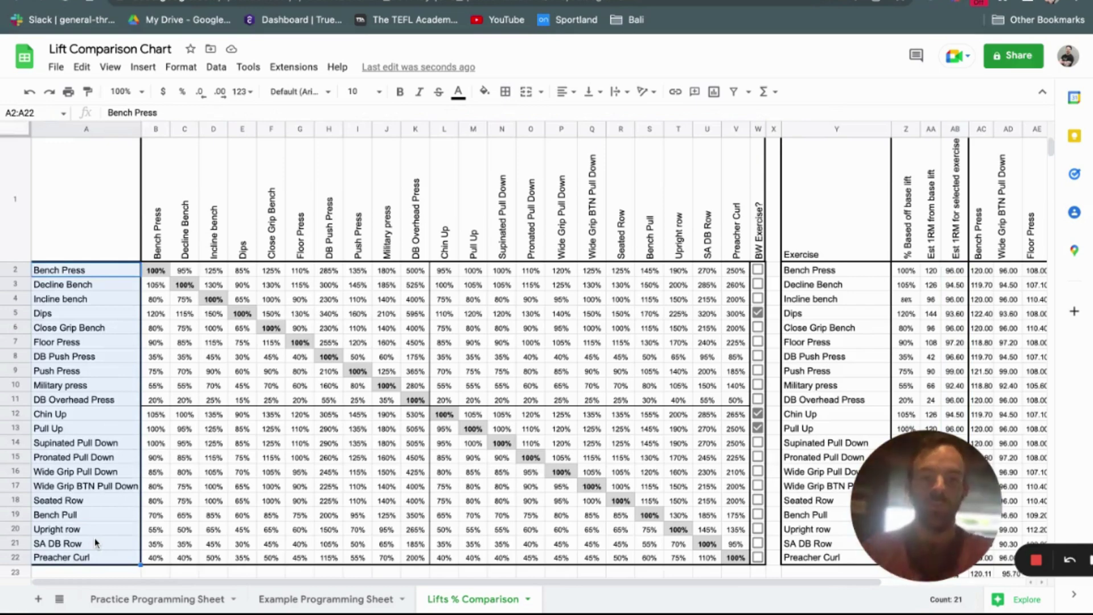
Go back to the Example Programming Sheet to view the finished exercise program
click(269, 604)
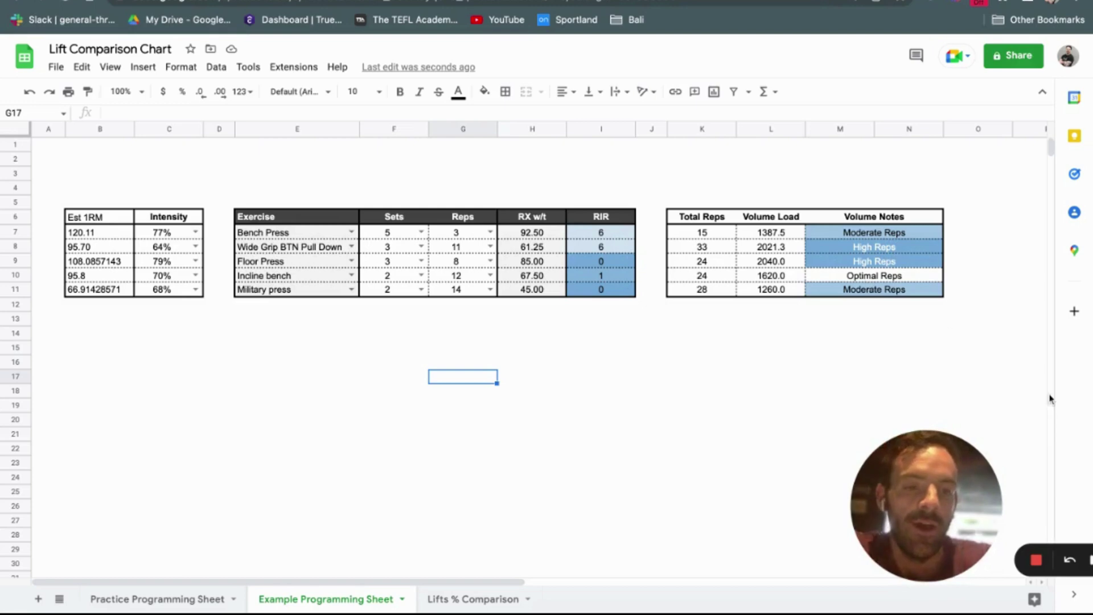
mouse_move(967, 484)
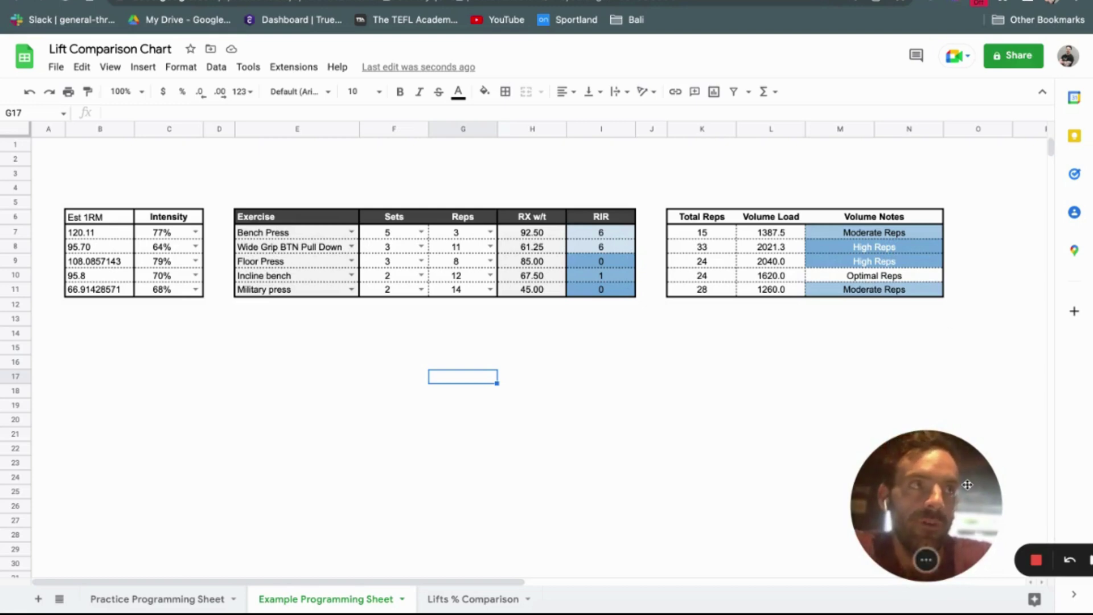
drag(926, 506, 112, 463)
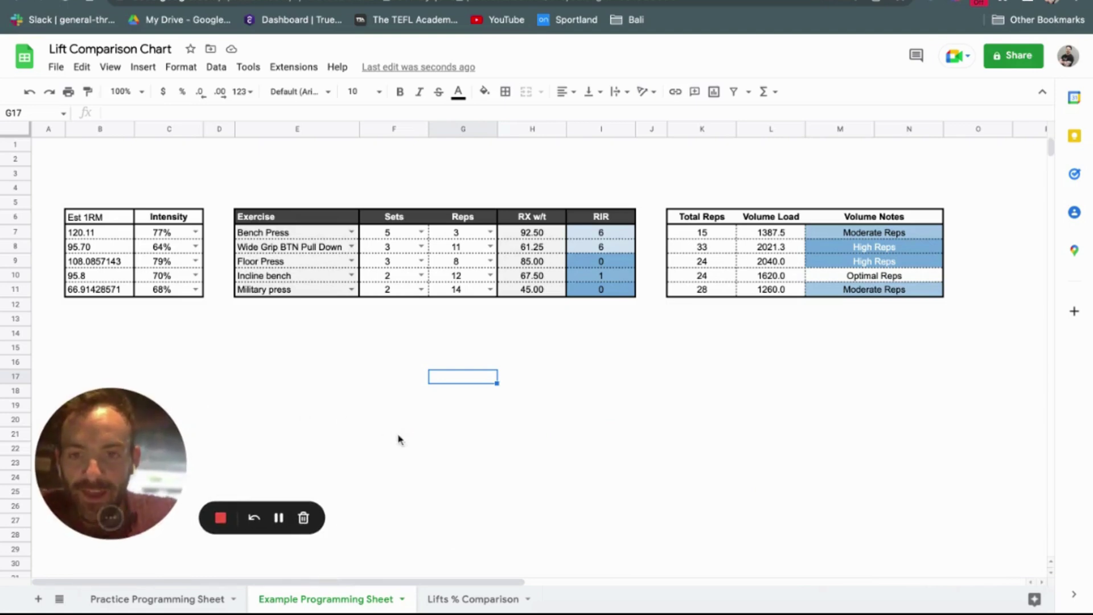
On the Practice Programming Sheet, inspect the third prescription block's Weight formula and return to the intensity and RIR chart
click(158, 599)
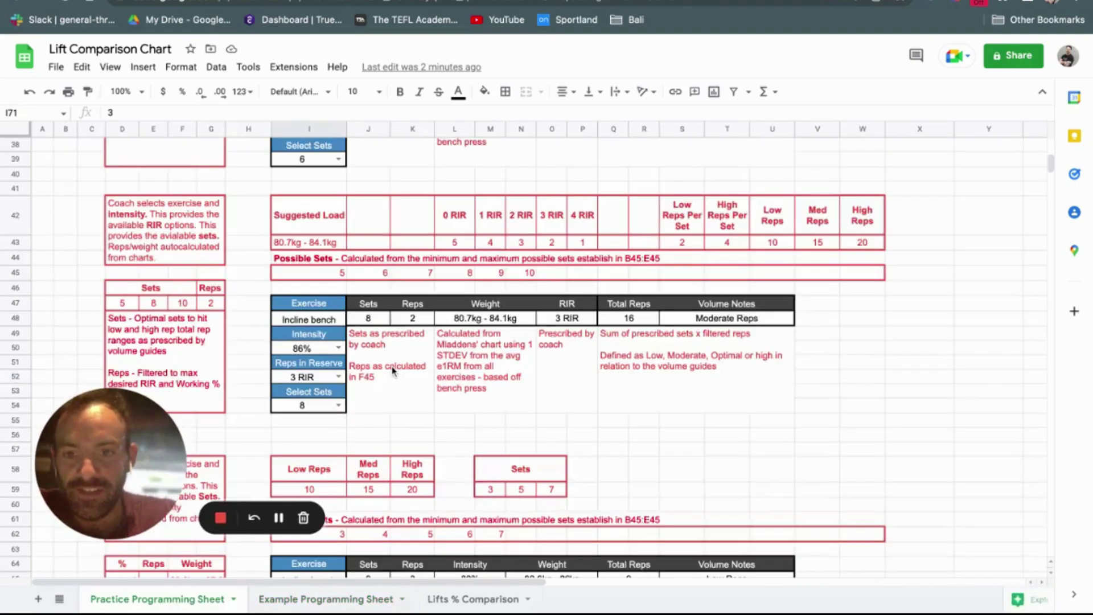
scroll(392, 366, down, 5)
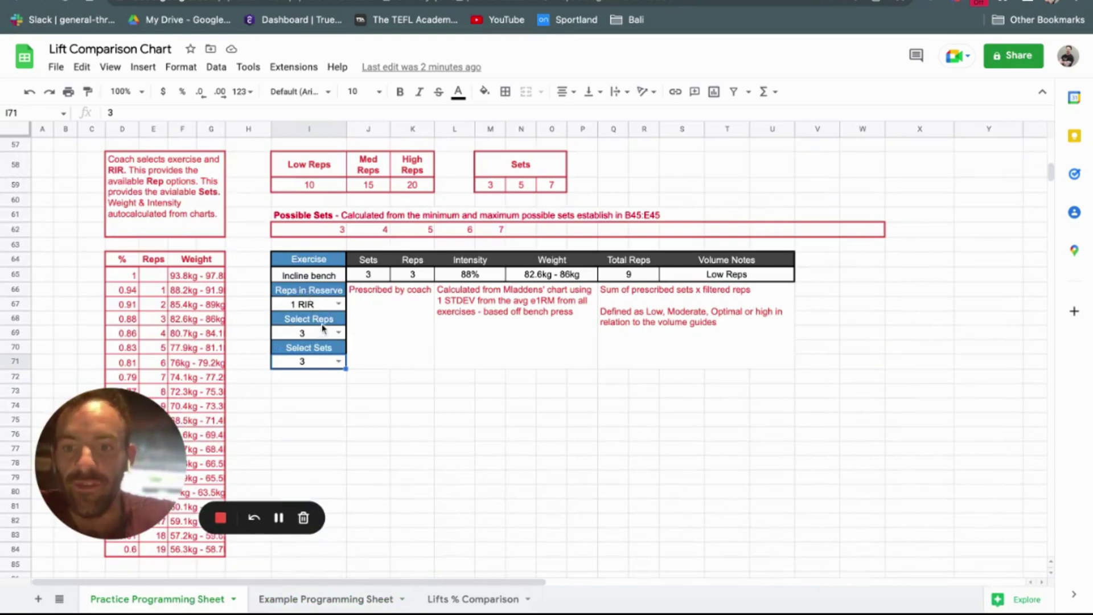
click(525, 275)
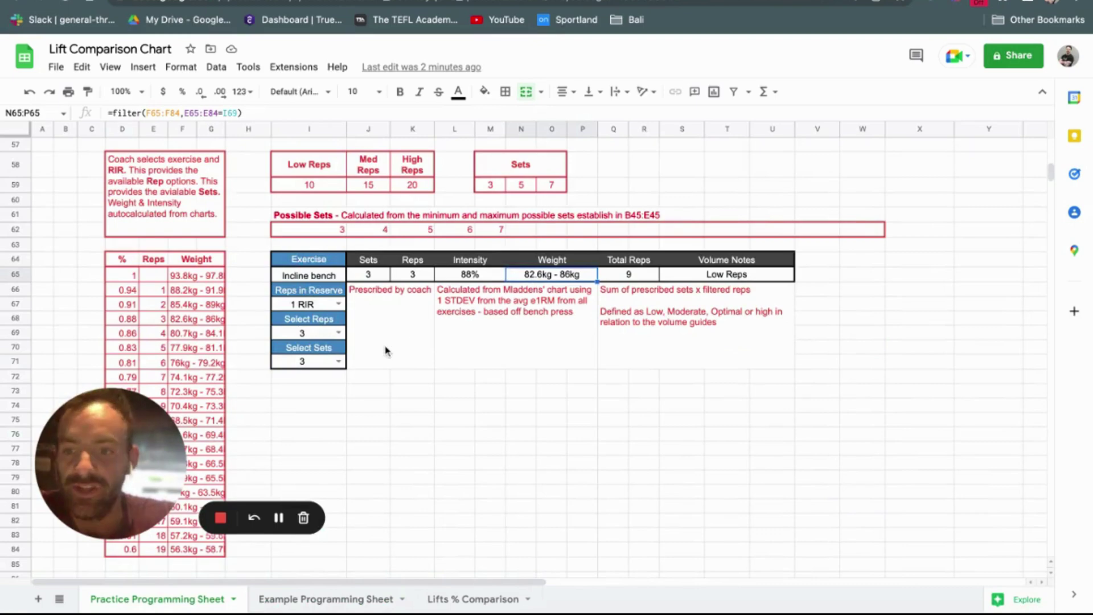
scroll(387, 348, up, 15)
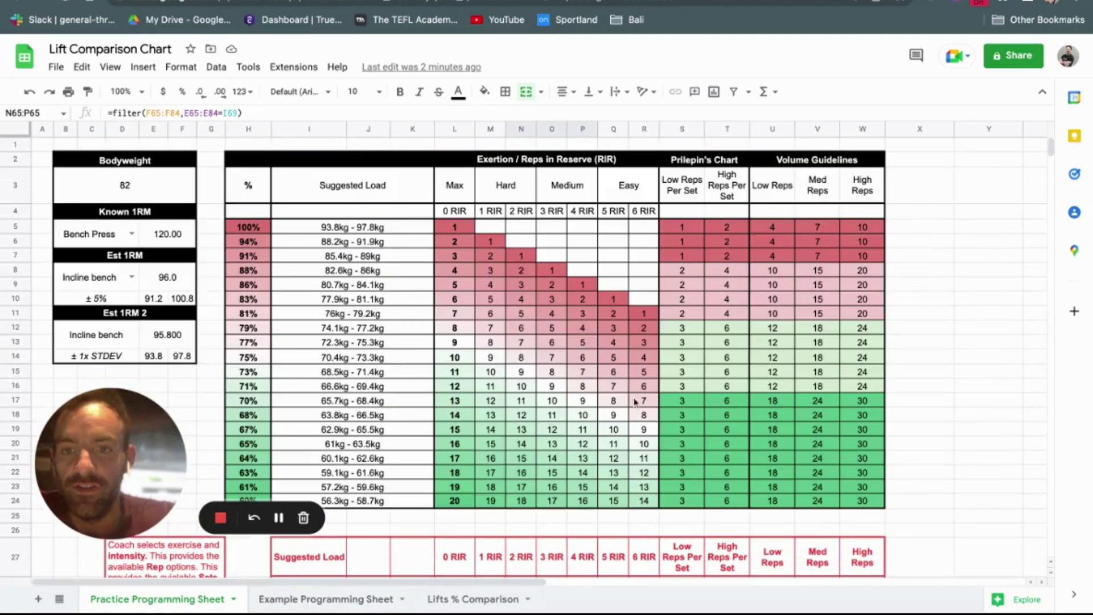